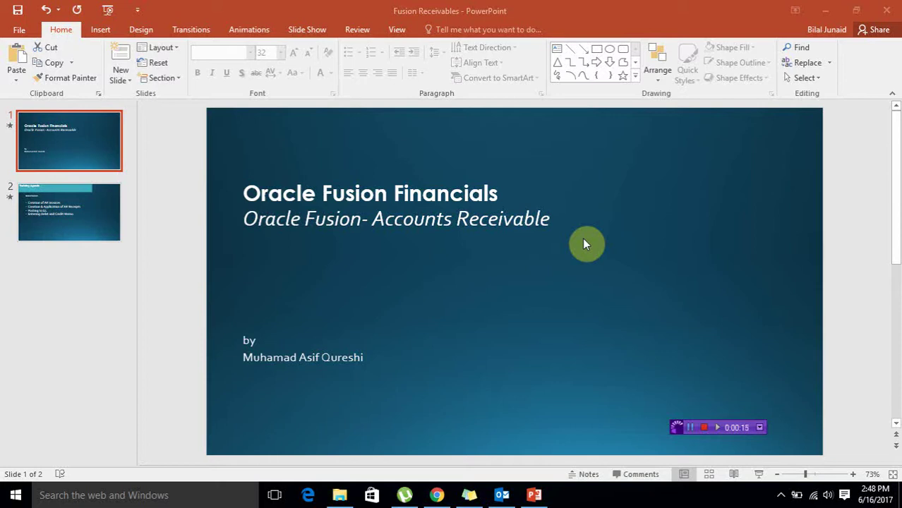
# - Go to slide 2, Training Agenda, and highlight its 'Creation of AR Invoices' bullet
pyautogui.moveTo(675, 423); pyautogui.dragTo(771, 473)
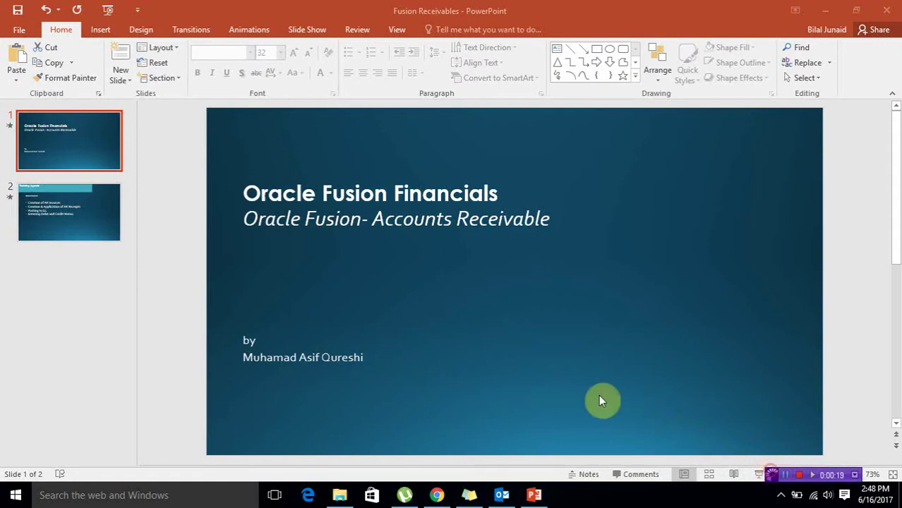
pyautogui.click(62, 218)
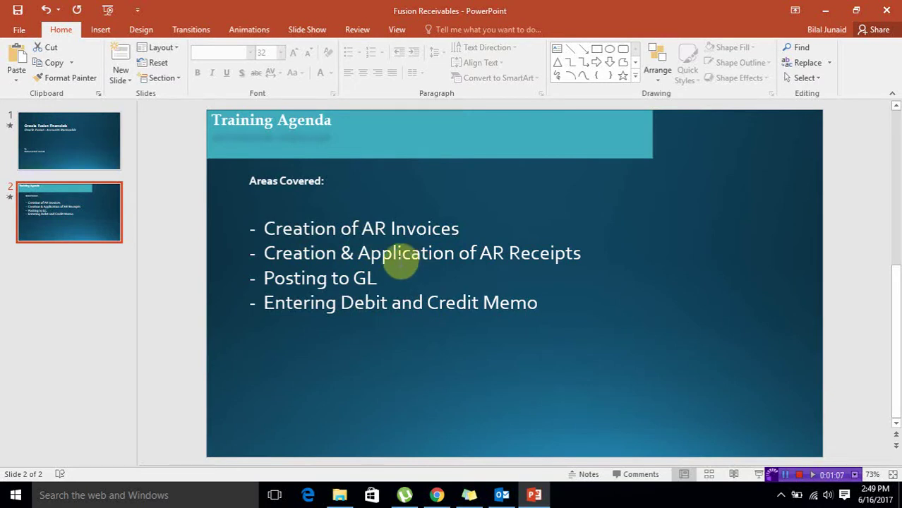
pyautogui.click(275, 228)
pyautogui.moveTo(274, 228)
pyautogui.mouseDown()
pyautogui.moveTo(398, 230)
pyautogui.moveTo(458, 246)
pyautogui.moveTo(460, 233)
pyautogui.moveTo(264, 228)
pyautogui.mouseUp()
pyautogui.click(473, 238)
pyautogui.click(473, 232)
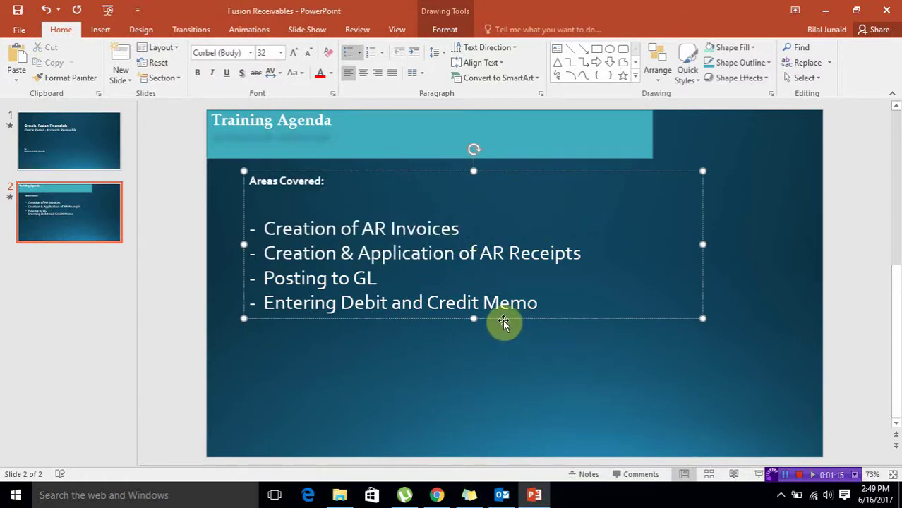
# - Sign in to Oracle Fusion Applications from the Chrome sign-in page with the user's credentials
pyautogui.click(437, 494)
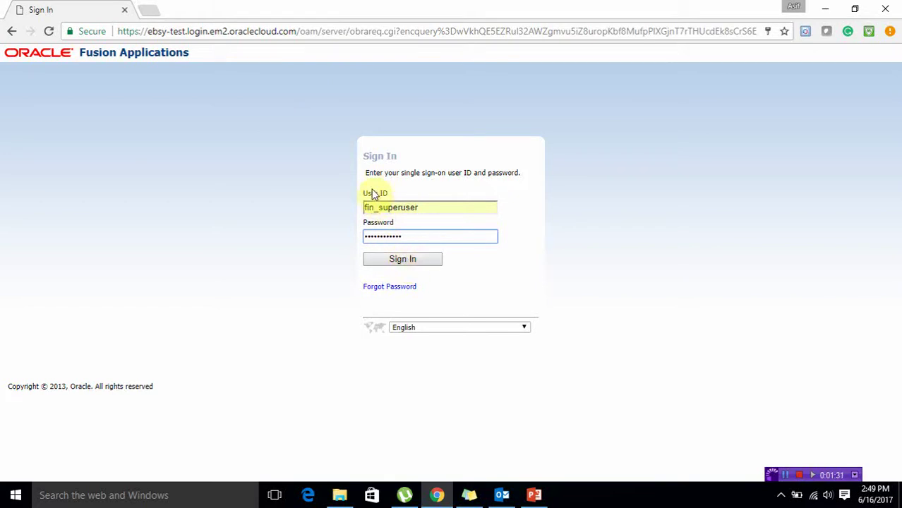
pyautogui.click(410, 263)
pyautogui.click(414, 265)
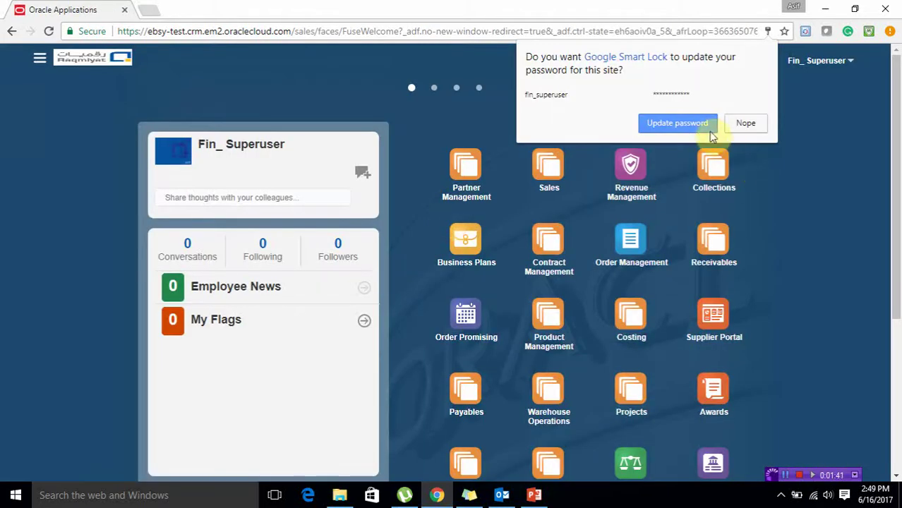
# - Accept the browser's Update password prompt, then open and close the Navigator
pyautogui.click(708, 129)
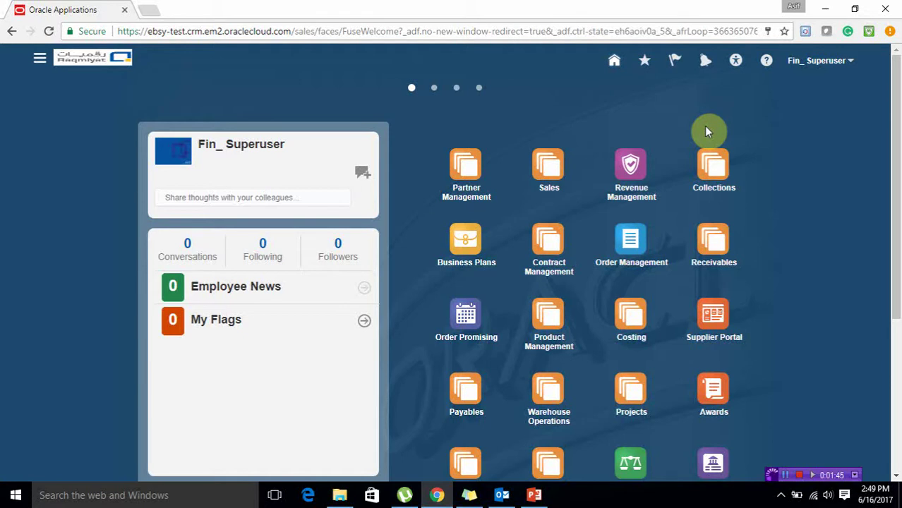
pyautogui.click(41, 59)
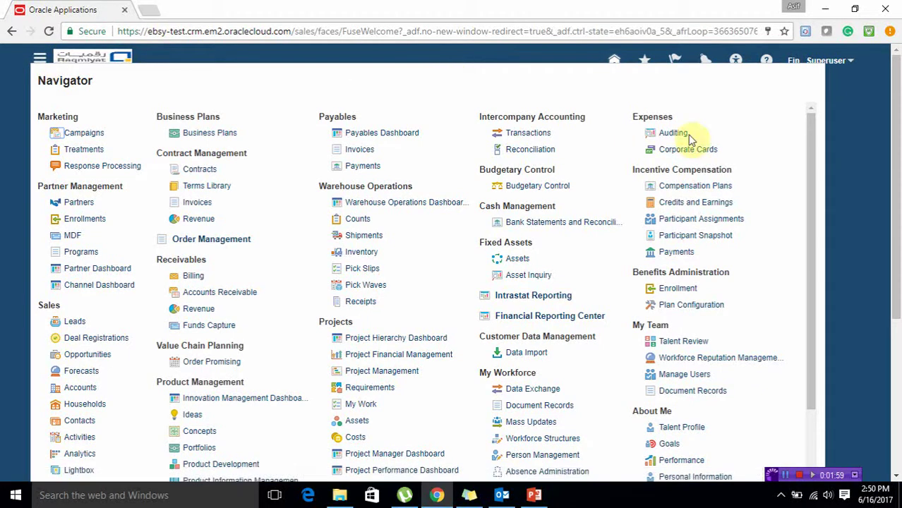
pyautogui.click(859, 136)
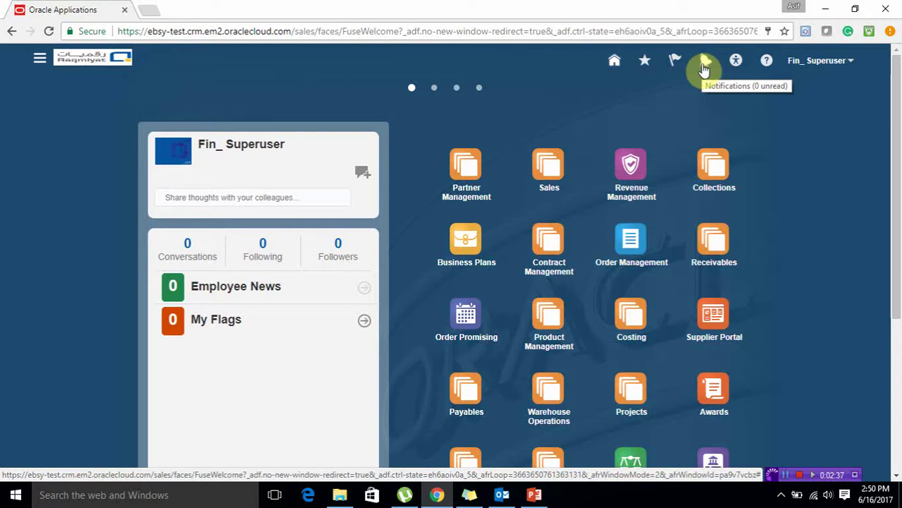
pyautogui.click(534, 494)
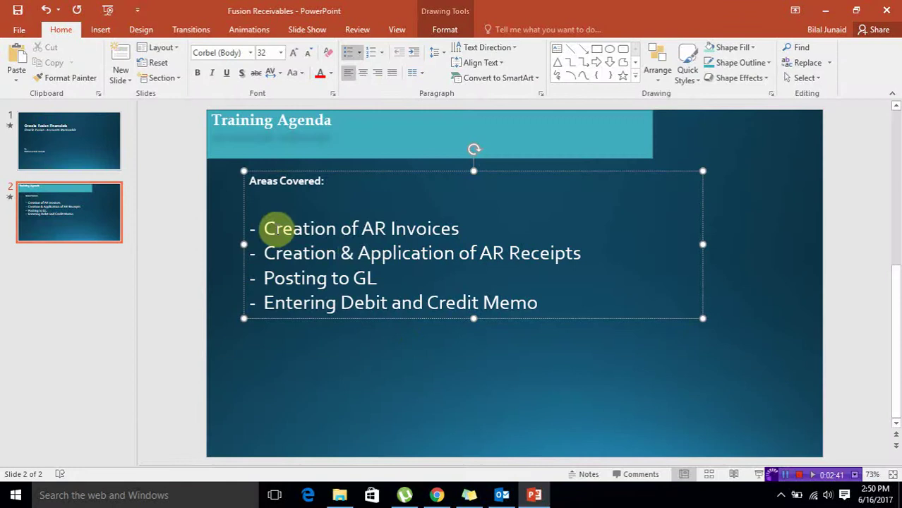
pyautogui.moveTo(264, 227); pyautogui.dragTo(478, 245)
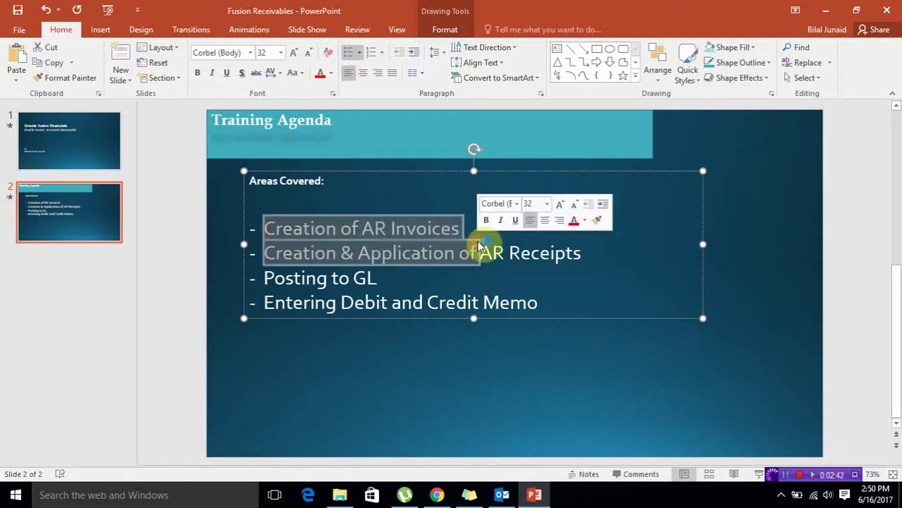
pyautogui.click(823, 10)
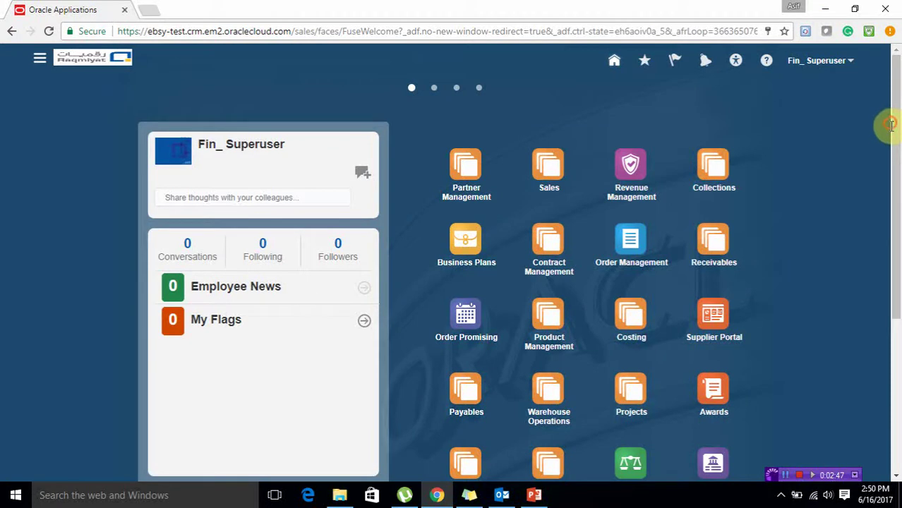
# - Open Billing from the Receivables tile on the springboard
pyautogui.moveTo(889, 163); pyautogui.dragTo(898, 213)
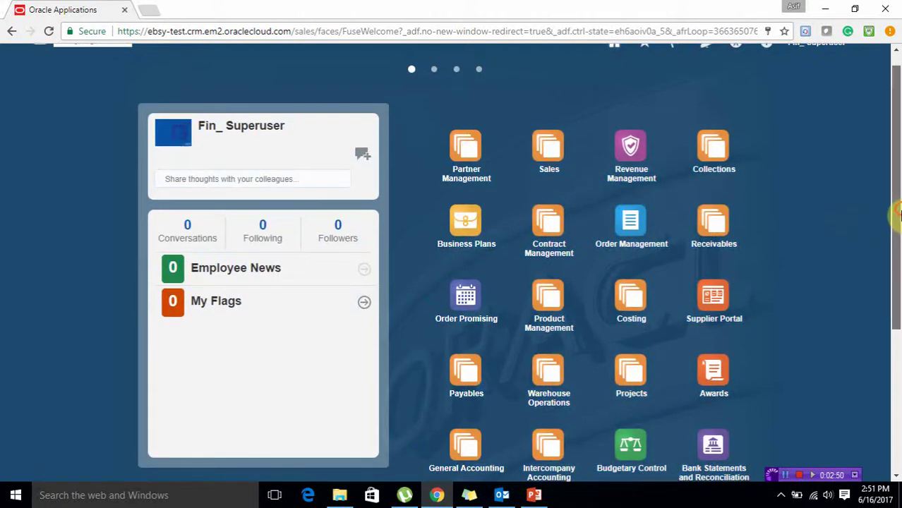
pyautogui.click(724, 219)
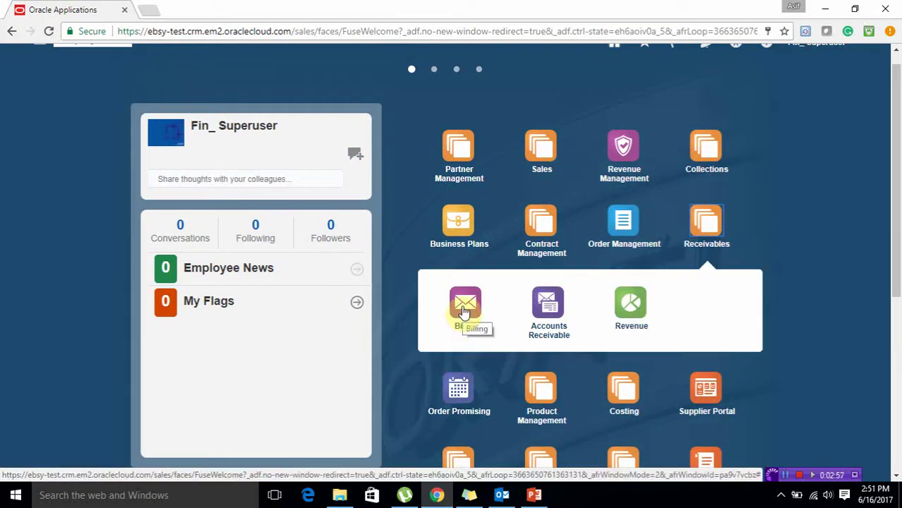
pyautogui.click(463, 309)
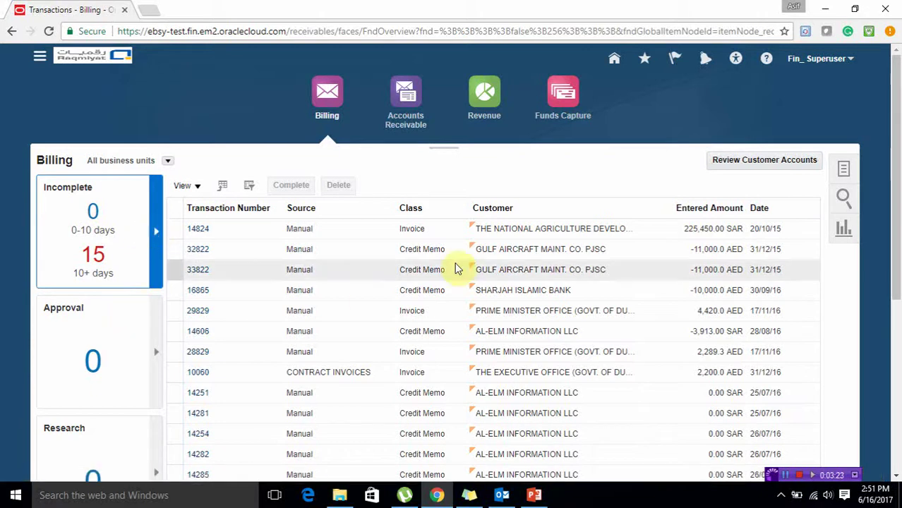
pyautogui.moveTo(896, 147); pyautogui.dragTo(897, 241)
pyautogui.moveTo(894, 278); pyautogui.dragTo(897, 145)
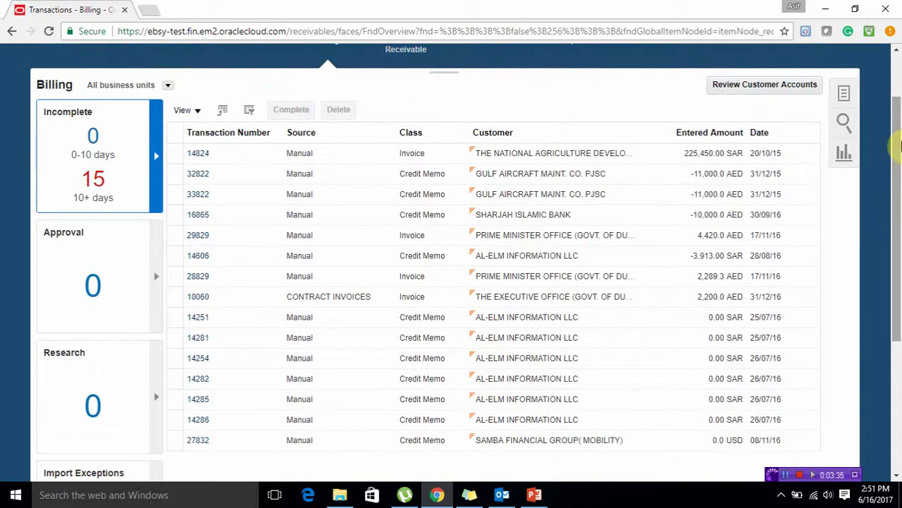
pyautogui.moveTo(898, 145); pyautogui.dragTo(897, 140)
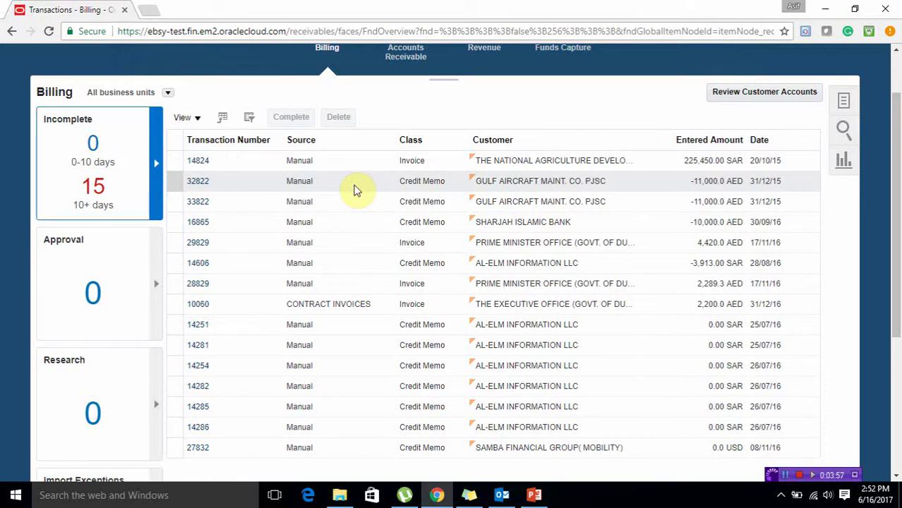
pyautogui.moveTo(897, 119); pyautogui.dragTo(898, 93)
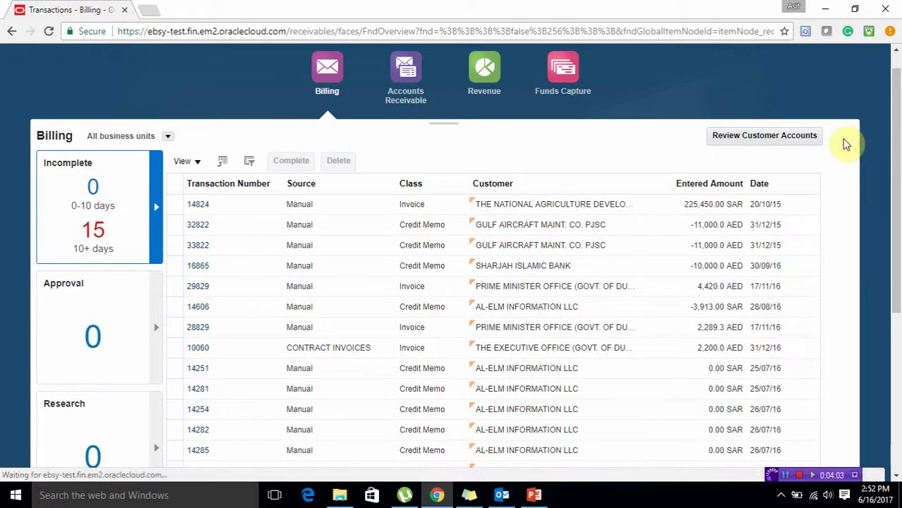
# - Show the Billing task panel beside the transactions list
pyautogui.click(844, 146)
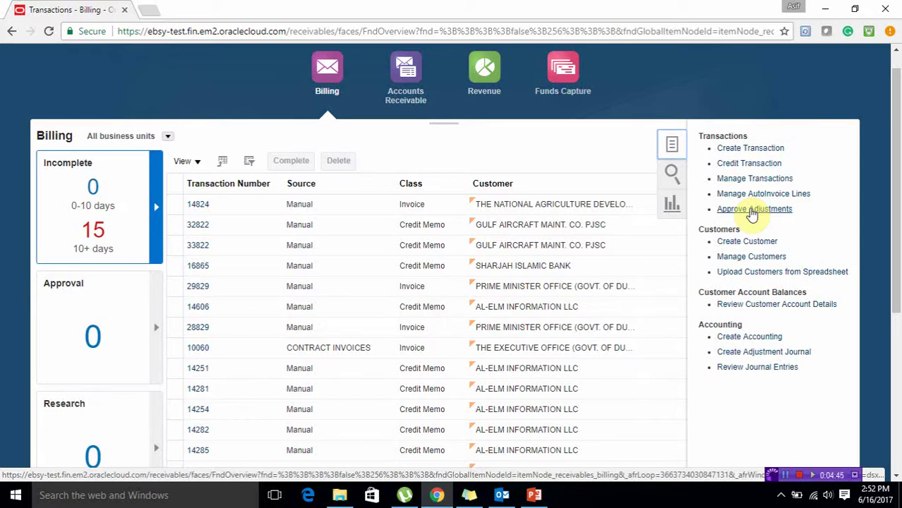
# - Start a new transaction with Manual as the transaction source
pyautogui.click(775, 150)
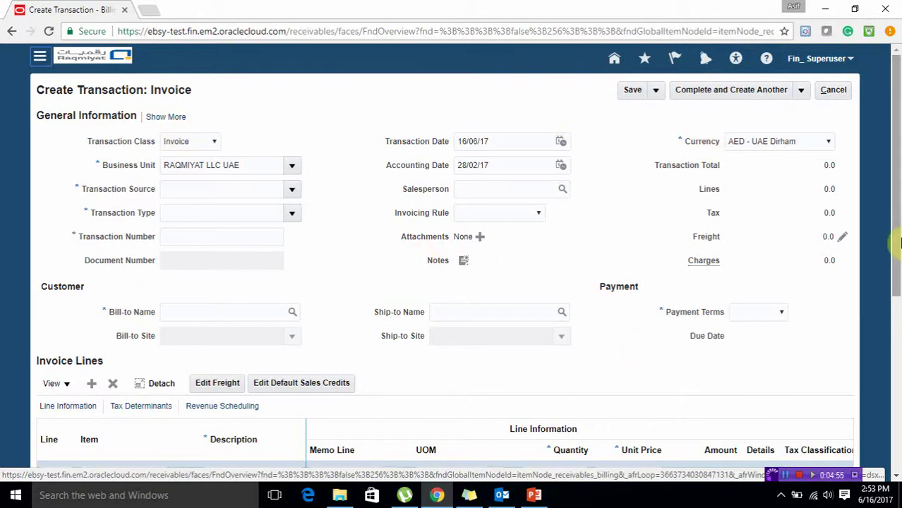
pyautogui.click(895, 317)
pyautogui.moveTo(893, 310); pyautogui.dragTo(896, 151)
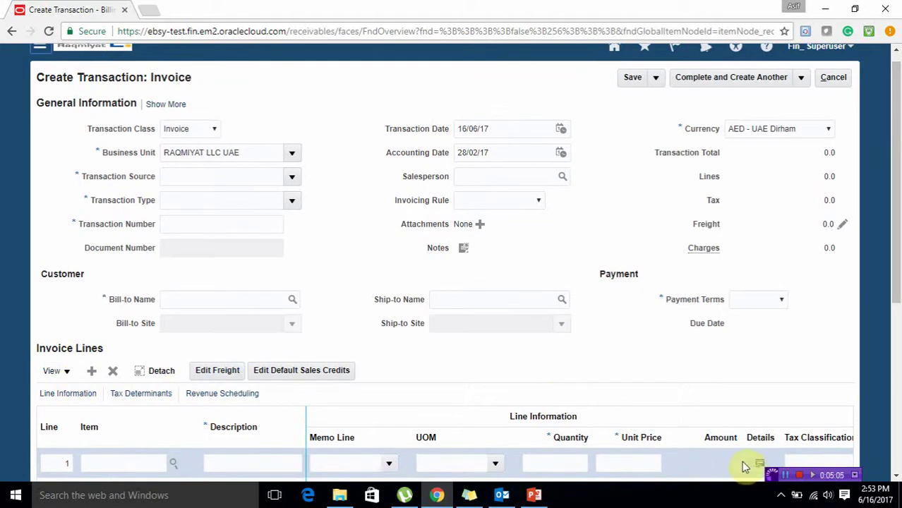
pyautogui.scroll(1, 685, 331)
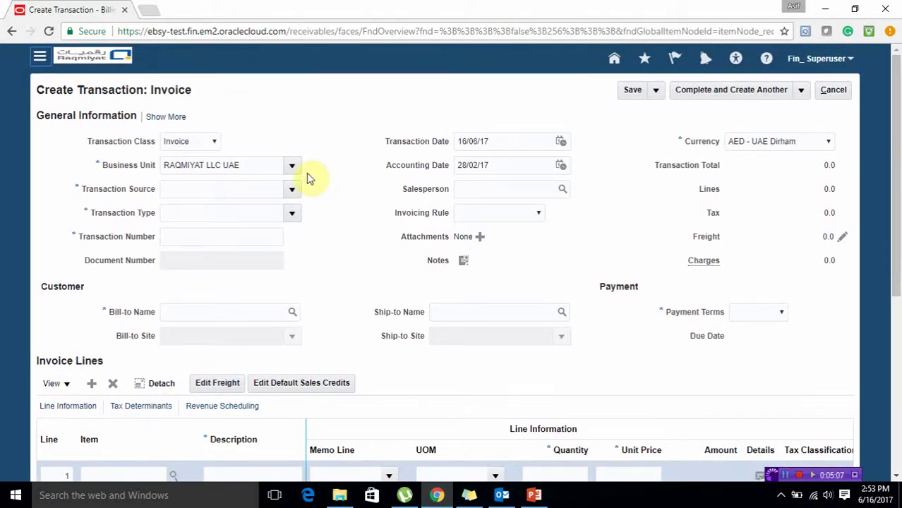
pyautogui.click(244, 191)
pyautogui.click(293, 191)
pyautogui.click(197, 216)
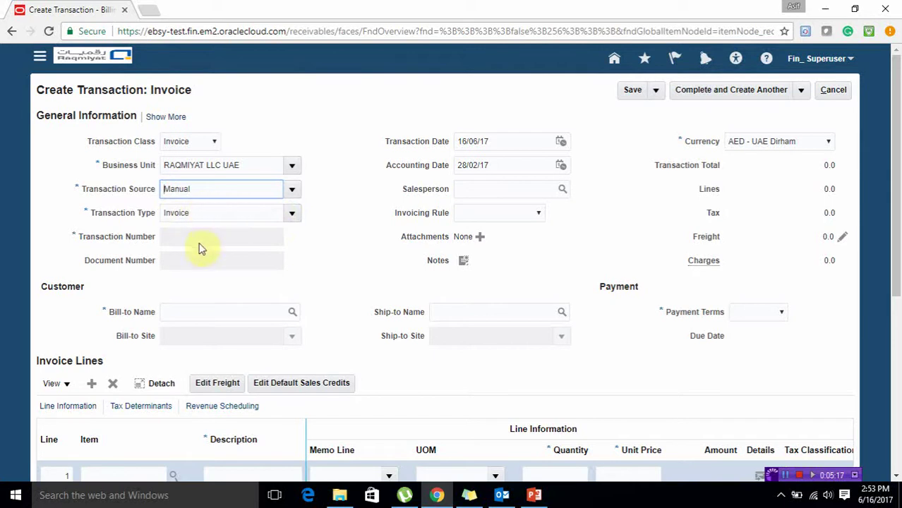
# - Set the transaction date to 2 March 2017 and confirm the accounting date shows 02/03/17
pyautogui.click(502, 139)
pyautogui.click(563, 142)
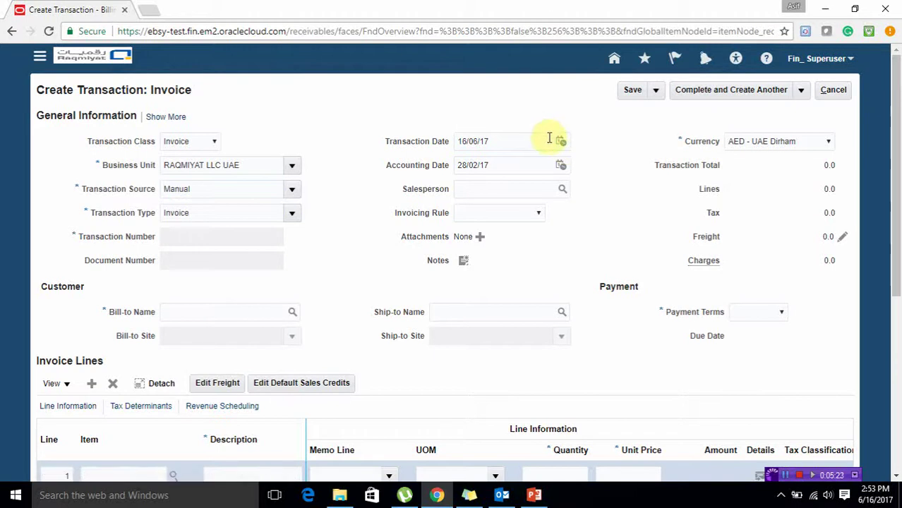
pyautogui.click(559, 141)
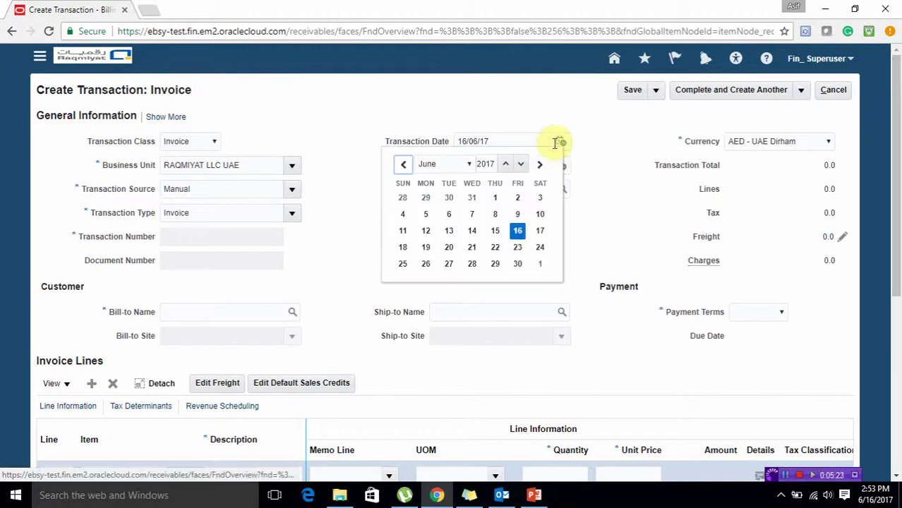
pyautogui.click(469, 167)
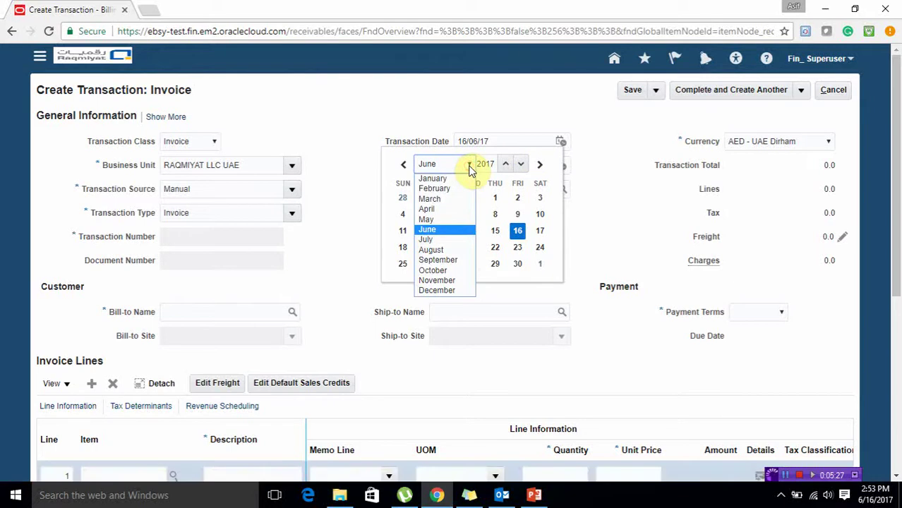
pyautogui.click(441, 201)
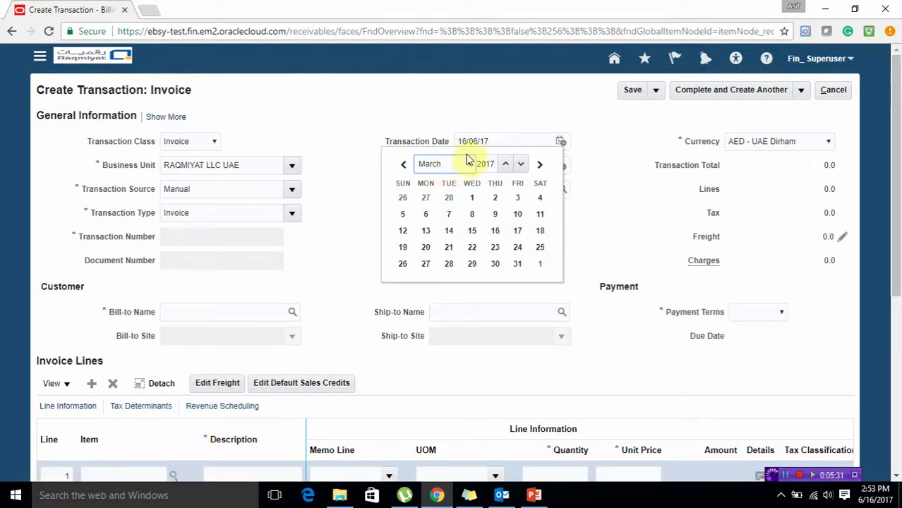
pyautogui.click(495, 198)
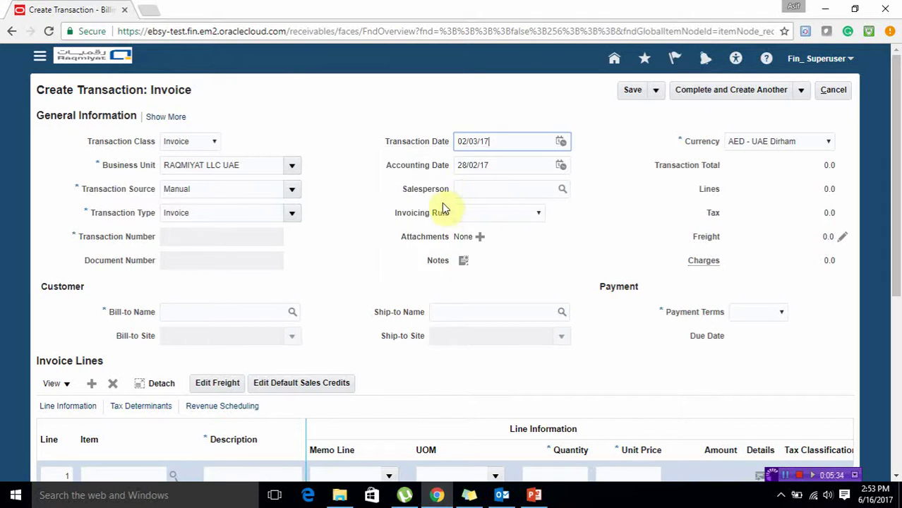
pyautogui.click(500, 142)
pyautogui.moveTo(496, 143); pyautogui.dragTo(439, 147)
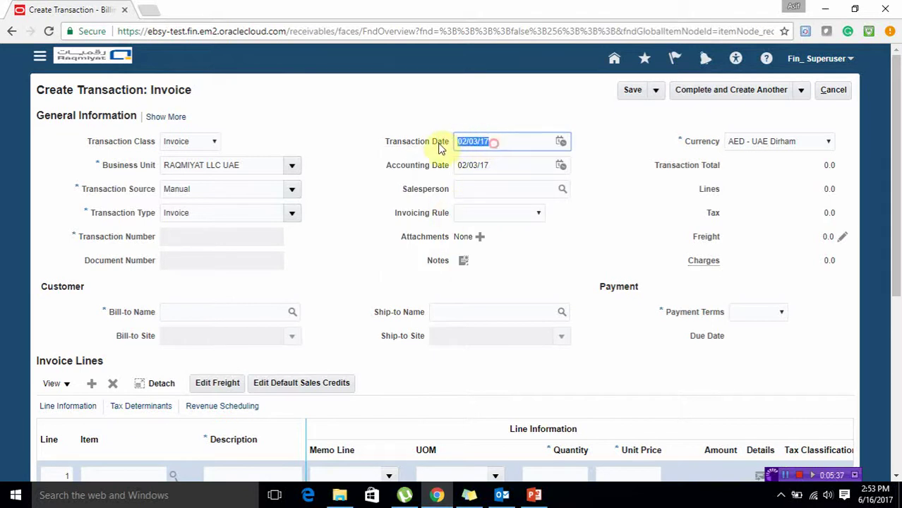
pyautogui.click(497, 165)
pyautogui.moveTo(498, 165); pyautogui.dragTo(441, 166)
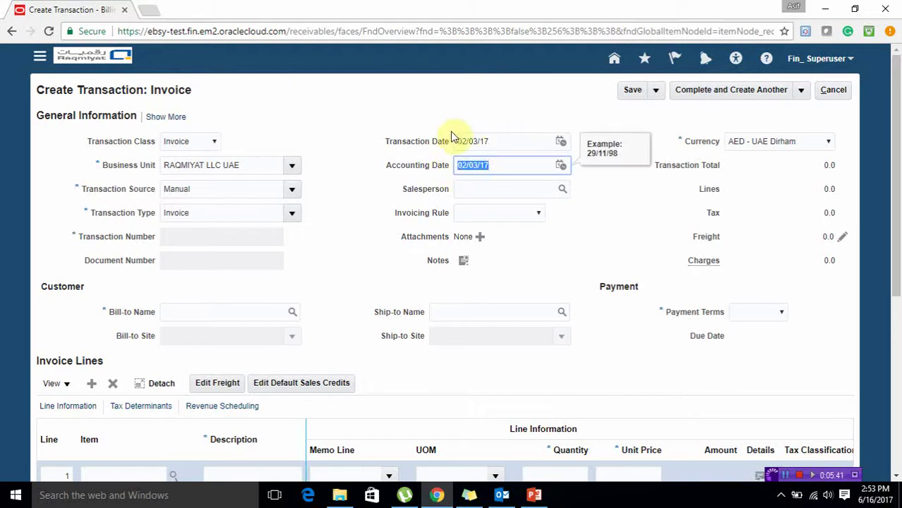
pyautogui.click(522, 158)
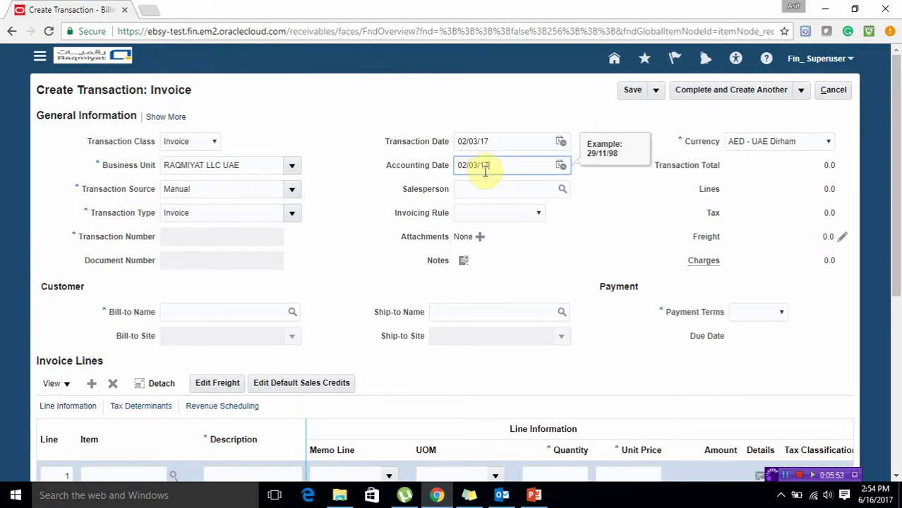
pyautogui.moveTo(897, 145); pyautogui.dragTo(898, 197)
# - Search customers for 'National%Bank%' and pick National Bank of Kuwait as the bill-to customer
pyautogui.click(203, 245)
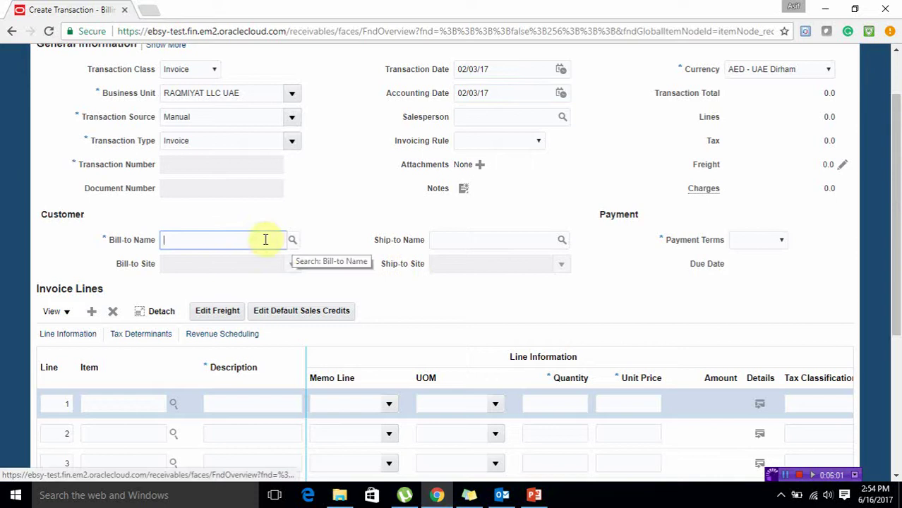
pyautogui.click(291, 240)
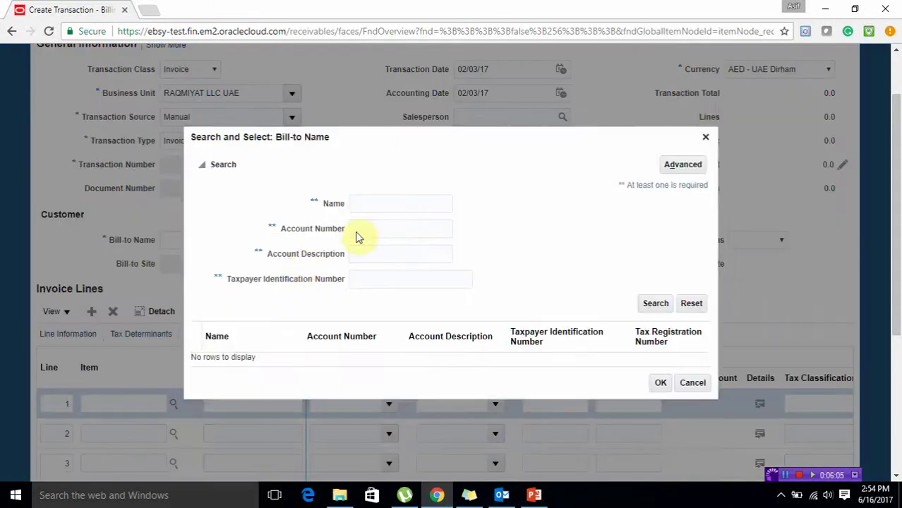
pyautogui.click(412, 209)
pyautogui.write('Na')
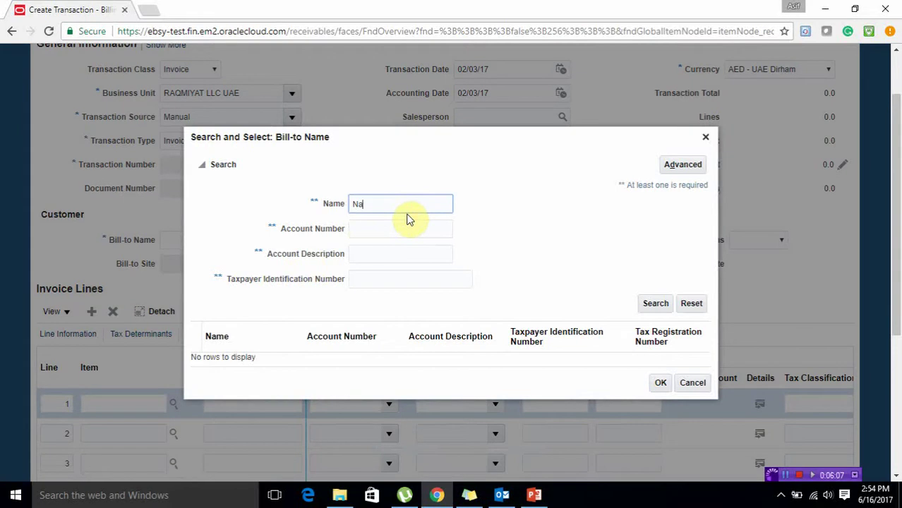
pyautogui.write('tional%')
pyautogui.click(662, 303)
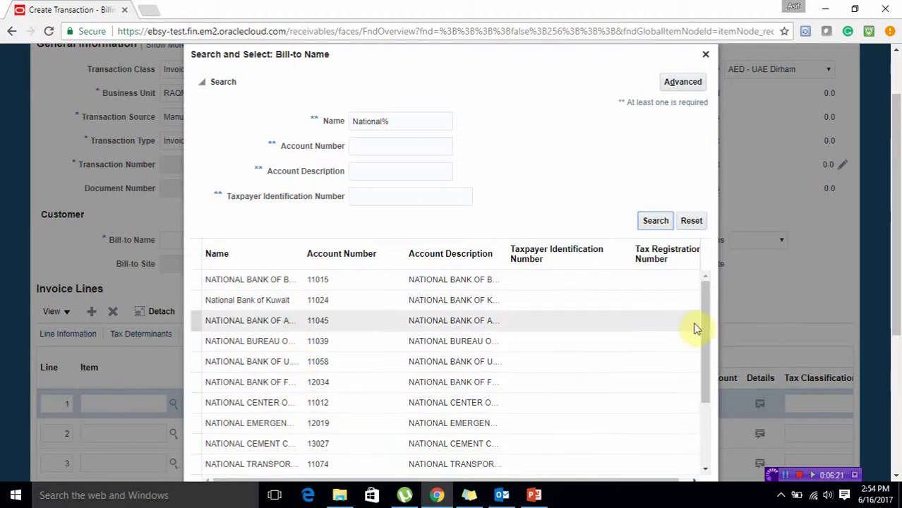
pyautogui.moveTo(704, 328); pyautogui.dragTo(703, 392)
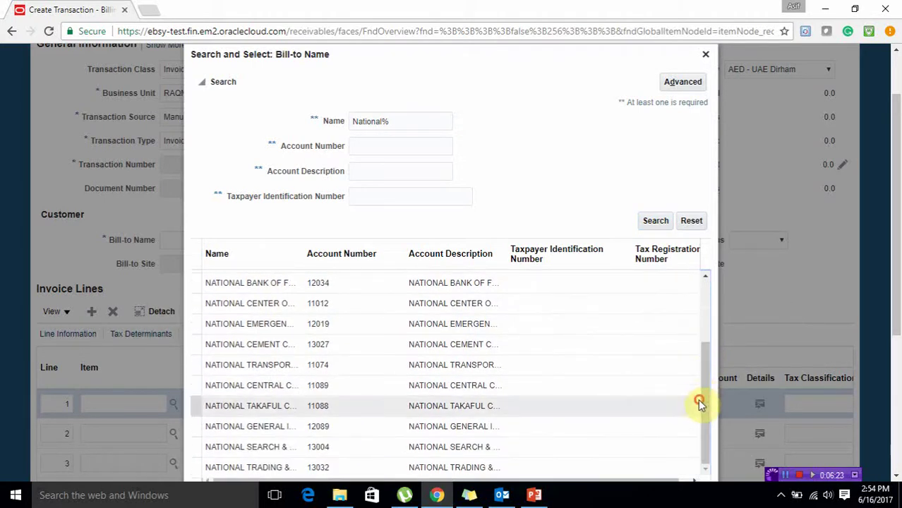
pyautogui.scroll(-2, 897, 253)
pyautogui.scroll(3, 502, 198)
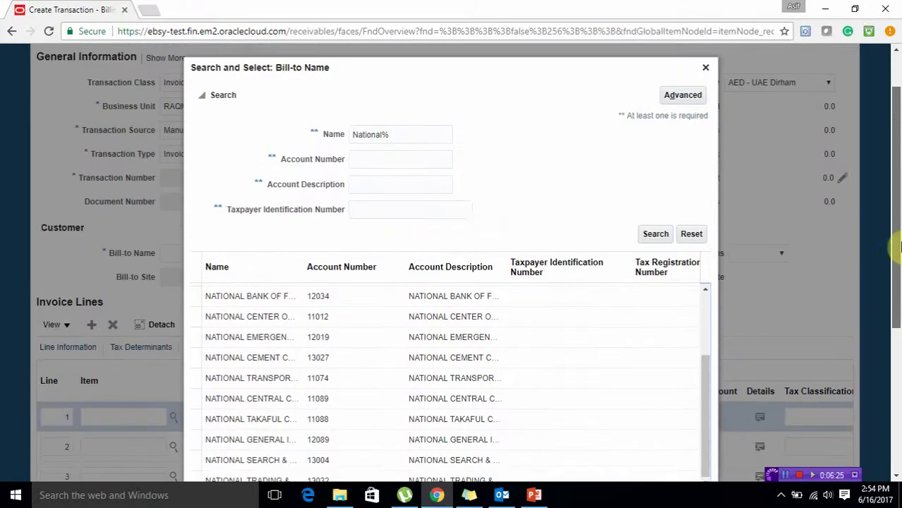
pyautogui.click(420, 175)
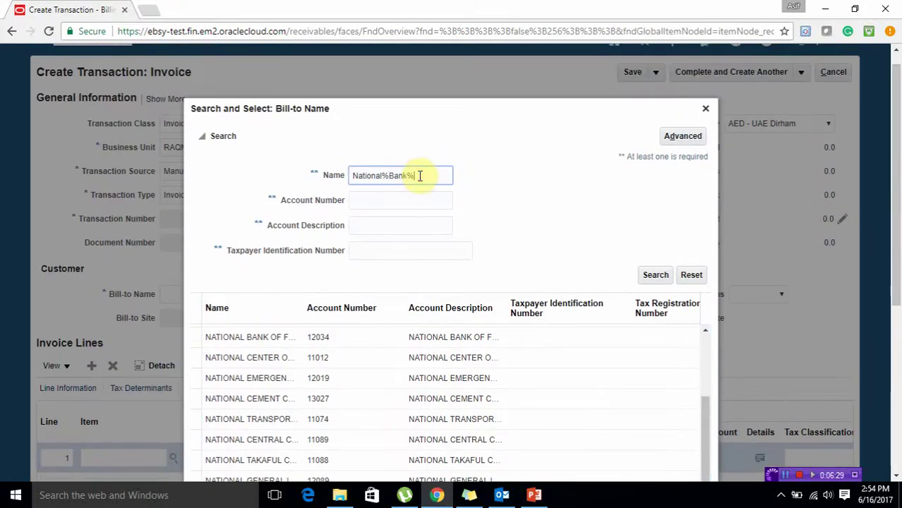
pyautogui.click(655, 274)
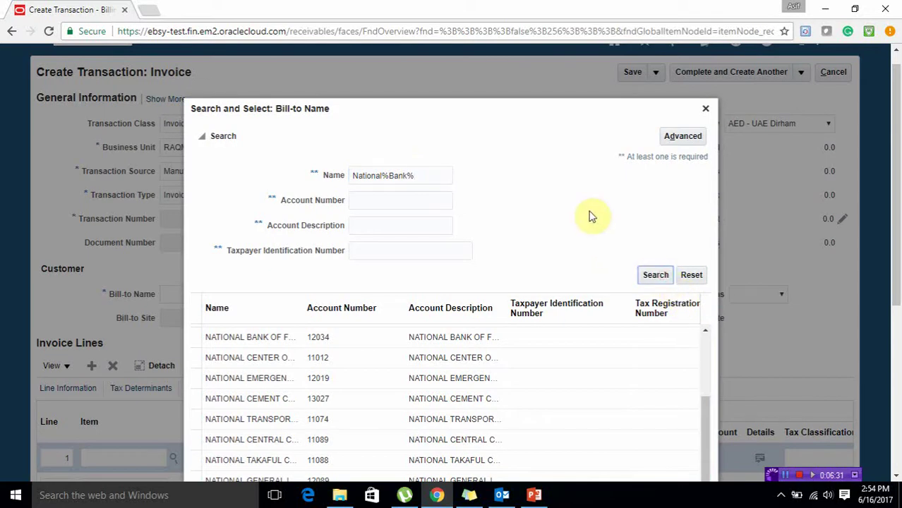
pyautogui.click(655, 275)
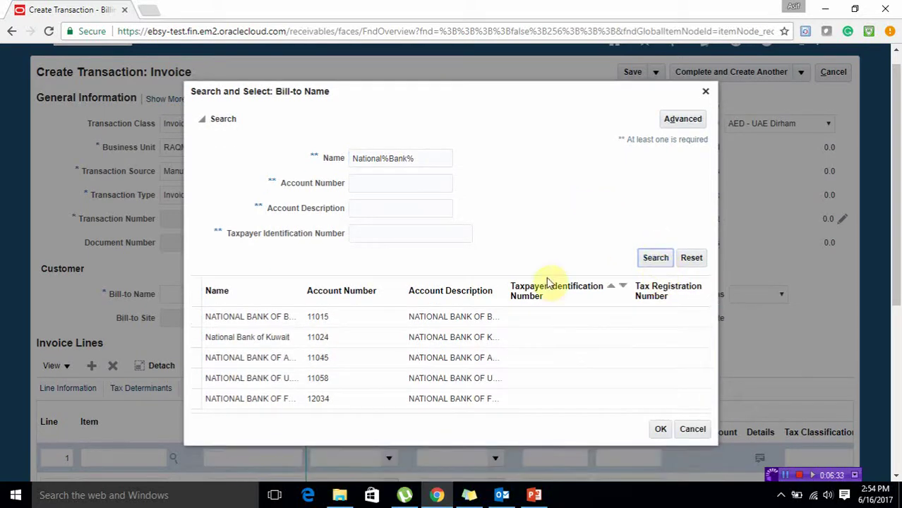
pyautogui.click(241, 338)
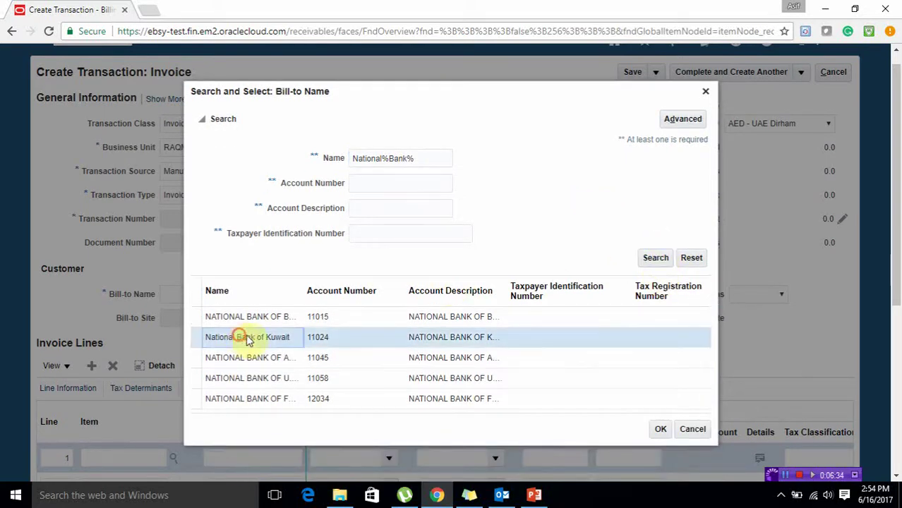
pyautogui.click(659, 430)
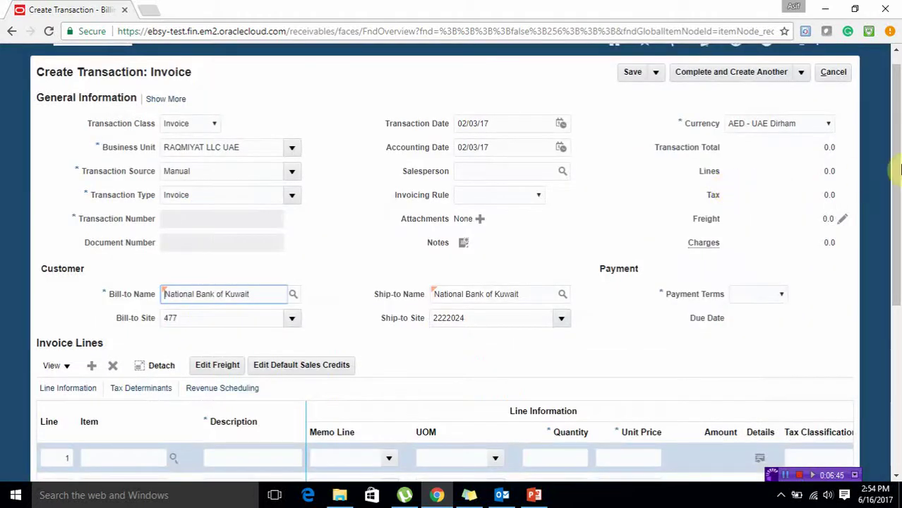
# - Choose 30 Days payment terms, giving a due date of 01/04/17
pyautogui.scroll(-1, 748, 226)
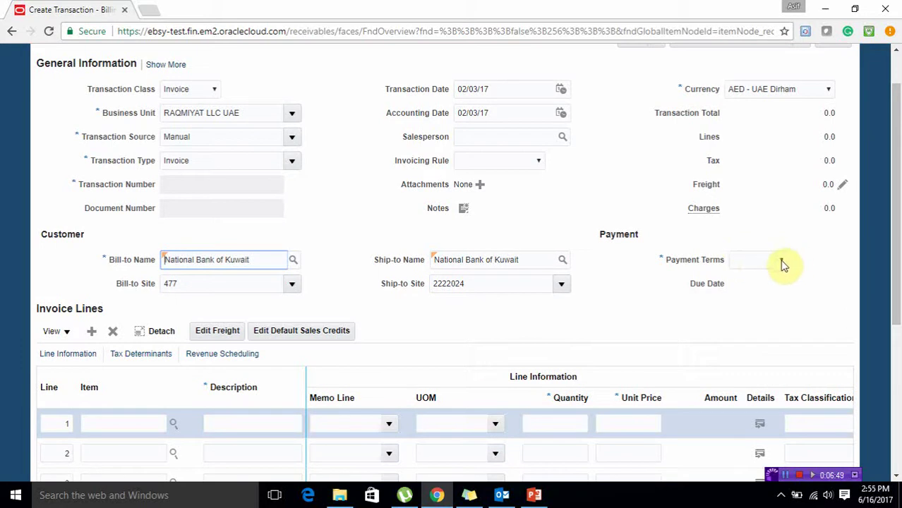
pyautogui.click(781, 261)
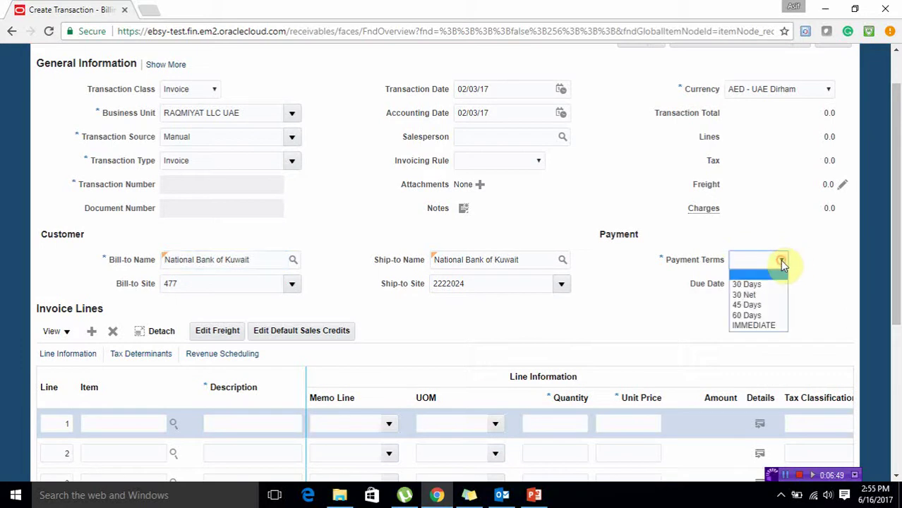
pyautogui.click(748, 284)
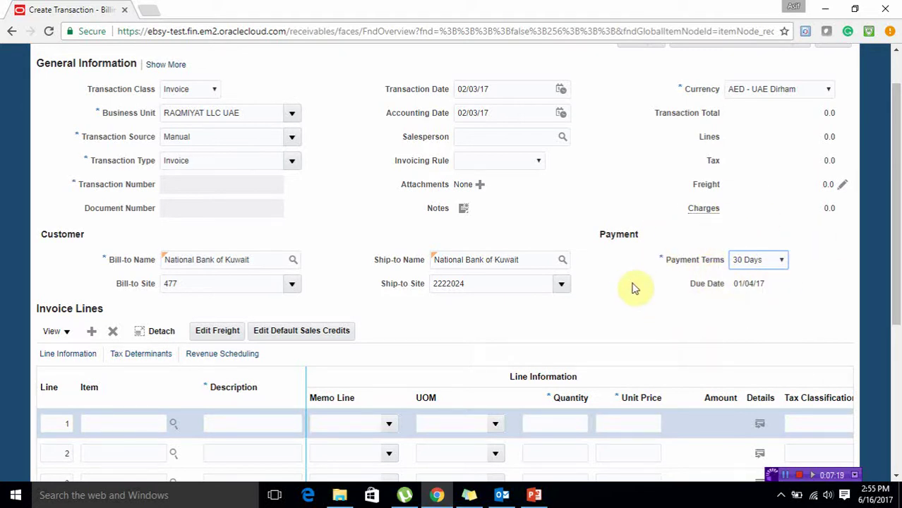
pyautogui.moveTo(892, 198); pyautogui.dragTo(892, 240)
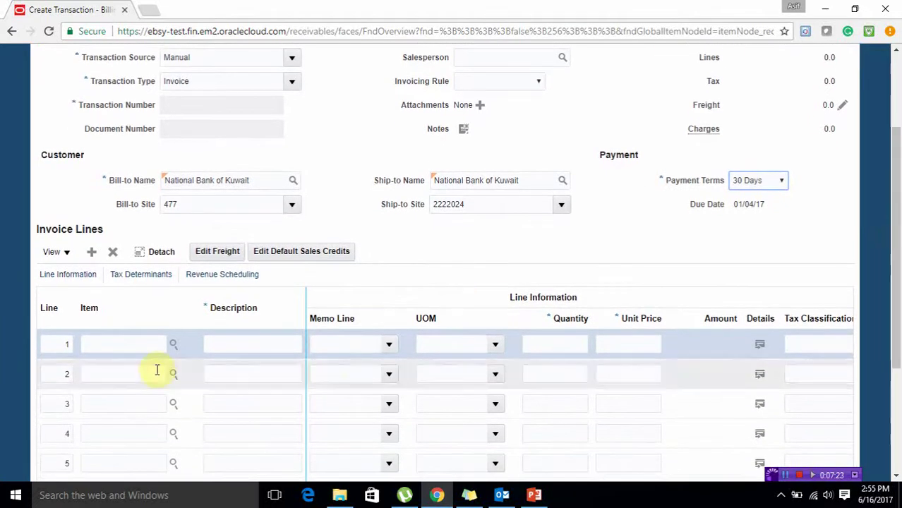
# - Enter 'Maintainance of Scanners' as line 1's description and copy that text
pyautogui.click(127, 344)
pyautogui.click(238, 342)
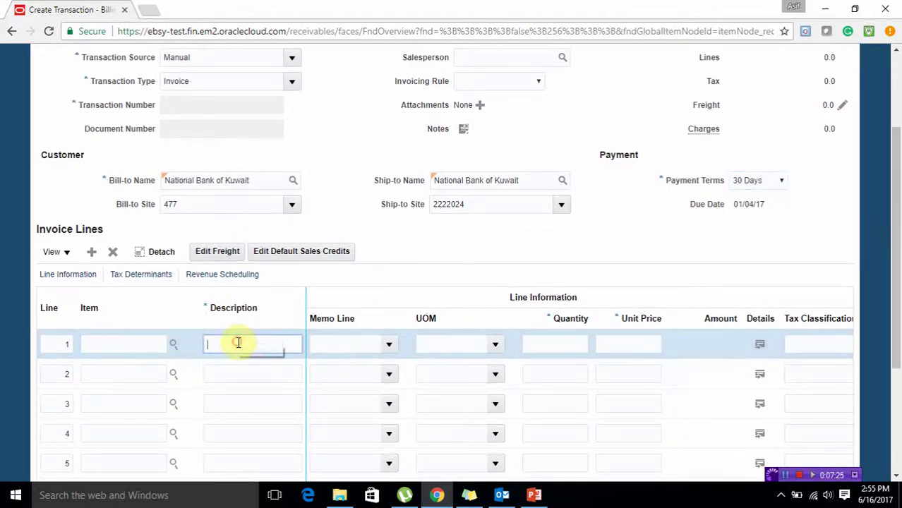
pyautogui.write('Maintainanc')
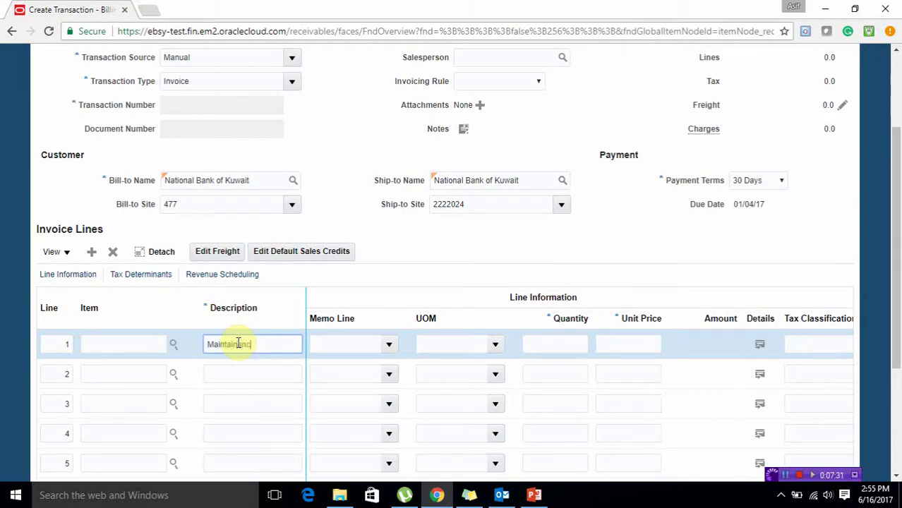
pyautogui.write('e of Scanners')
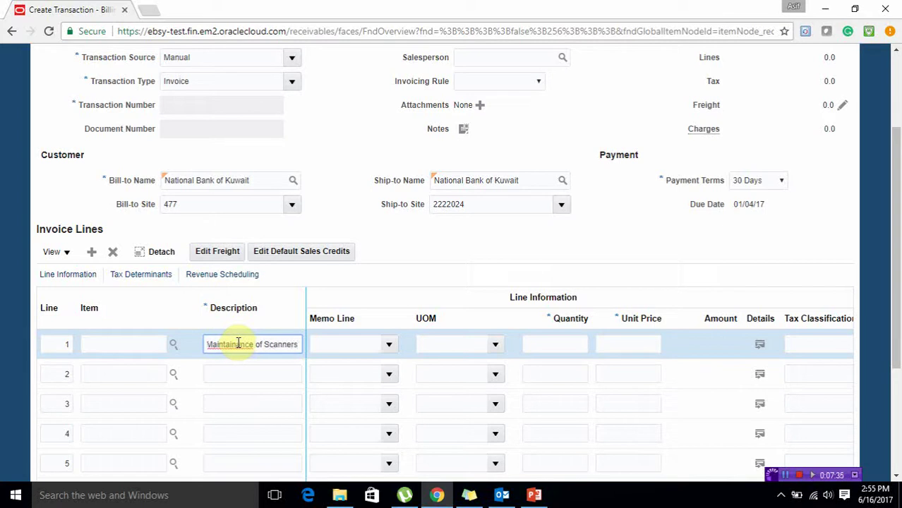
pyautogui.tripleClick(237, 343)
pyautogui.rightClick(238, 344)
pyautogui.click(228, 351)
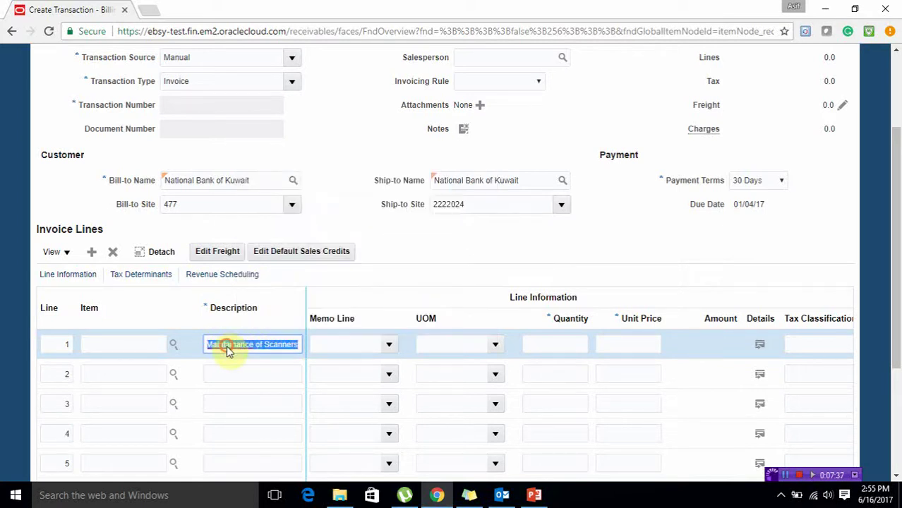
pyautogui.rightClick(229, 345)
pyautogui.click(229, 344)
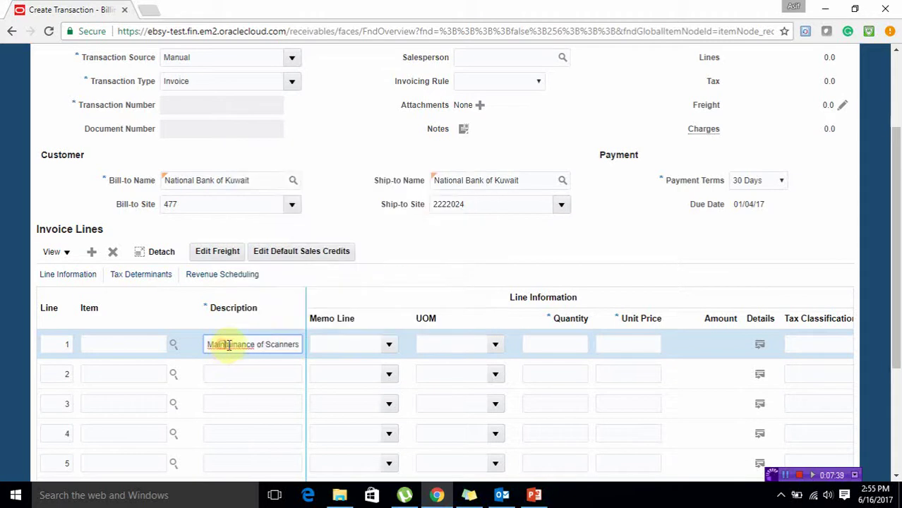
pyautogui.click(333, 344)
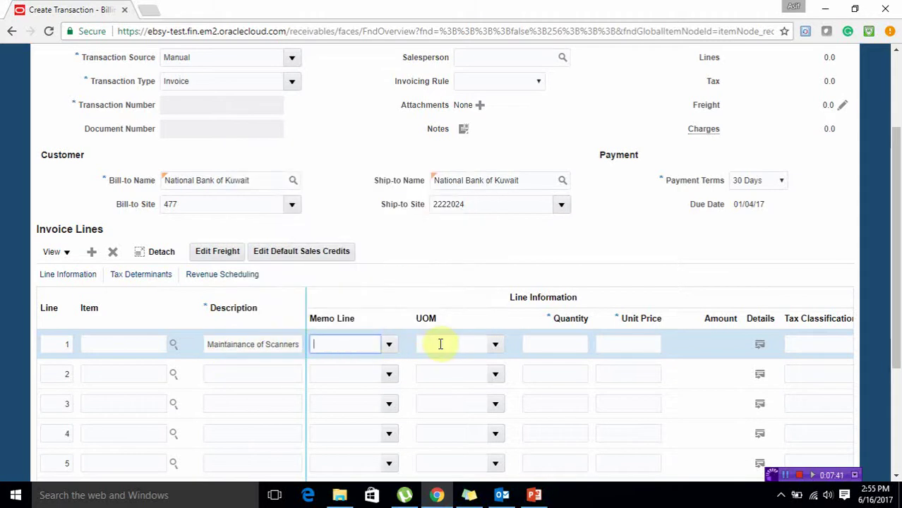
# - Give line 1 quantity 65 and unit price 324, totalling 21,060.0
pyautogui.click(559, 344)
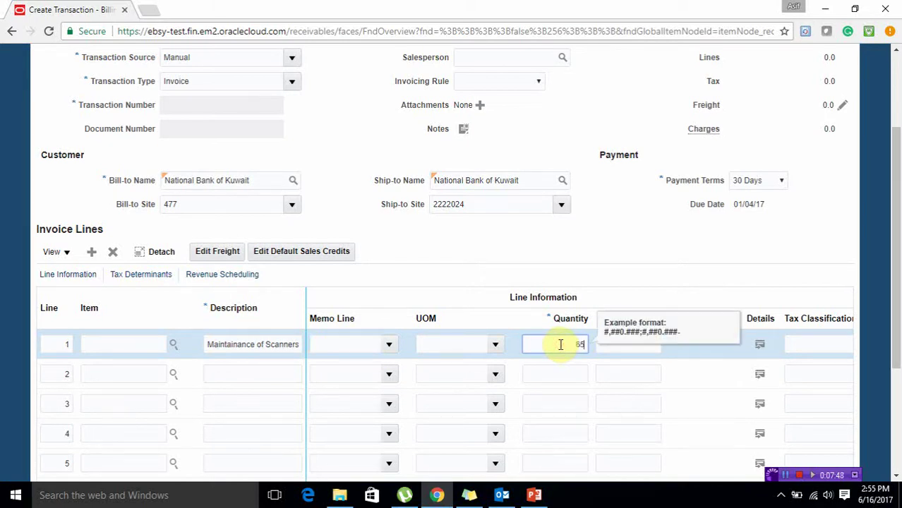
pyautogui.press('Tab')
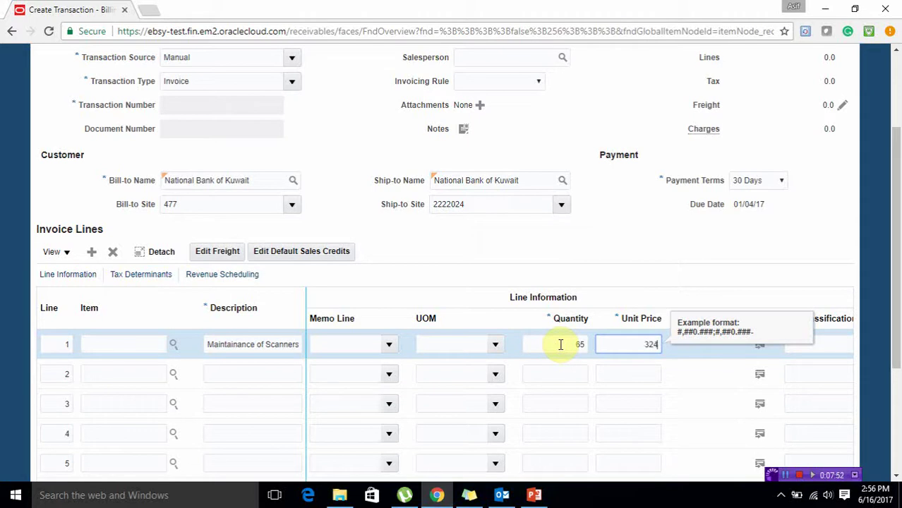
pyautogui.write('324')
pyautogui.press('Tab')
pyautogui.press('Tab')
pyautogui.press('Tab')
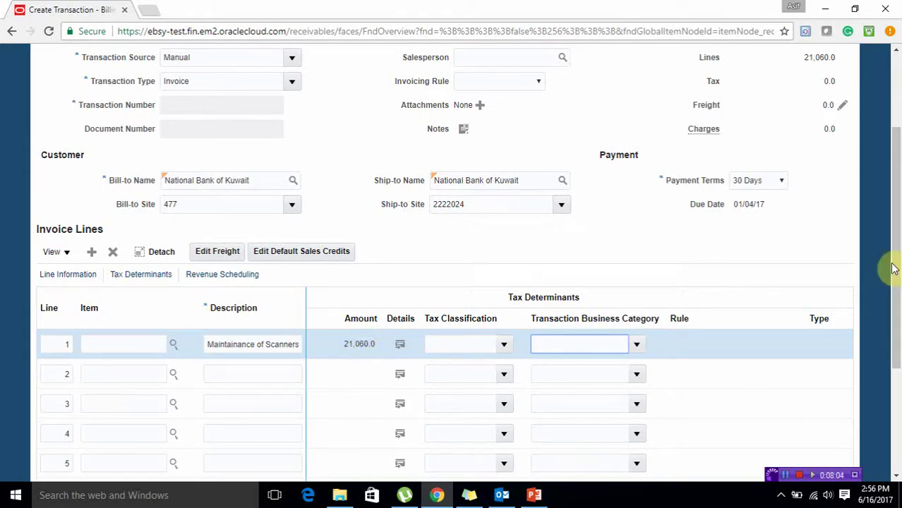
pyautogui.moveTo(892, 268); pyautogui.dragTo(893, 433)
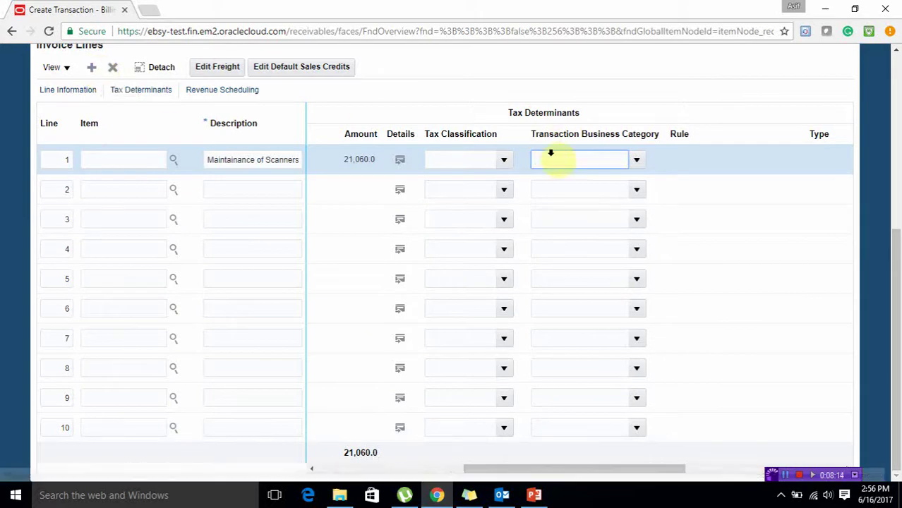
pyautogui.moveTo(898, 311); pyautogui.dragTo(899, 138)
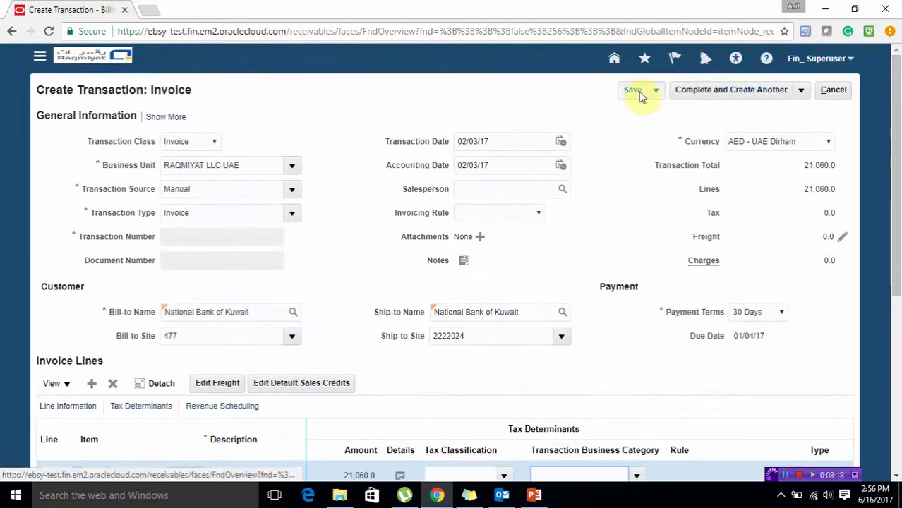
# - Save invoice 33825 while Incomplete, then complete it with Complete and Review
pyautogui.click(633, 90)
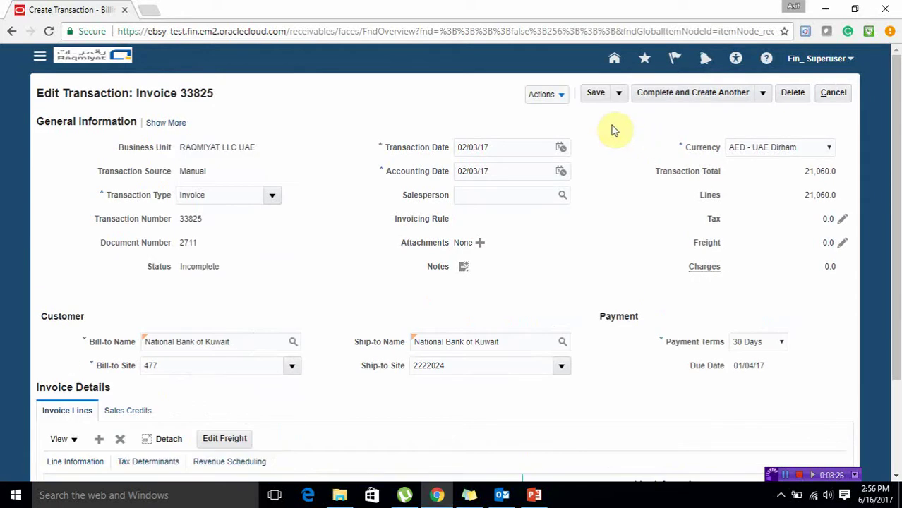
pyautogui.click(181, 272)
pyautogui.moveTo(181, 272); pyautogui.dragTo(228, 271)
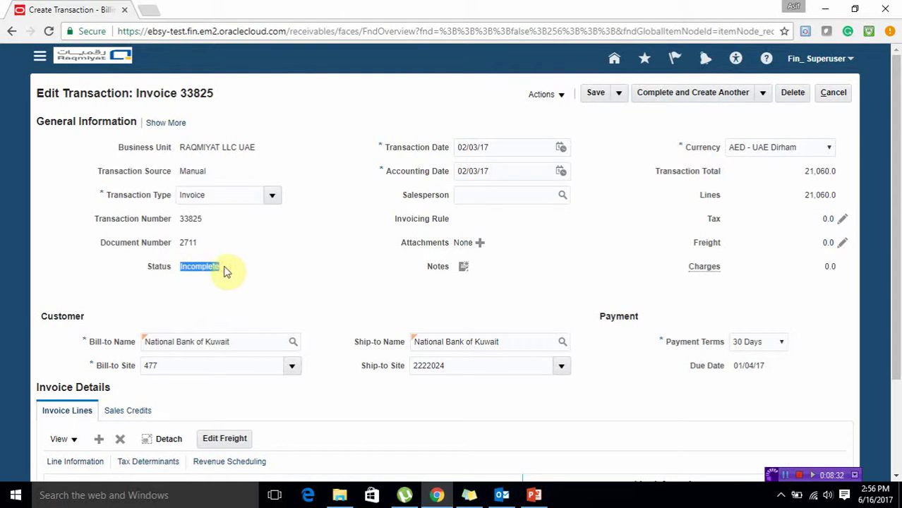
pyautogui.click(763, 92)
pyautogui.click(714, 115)
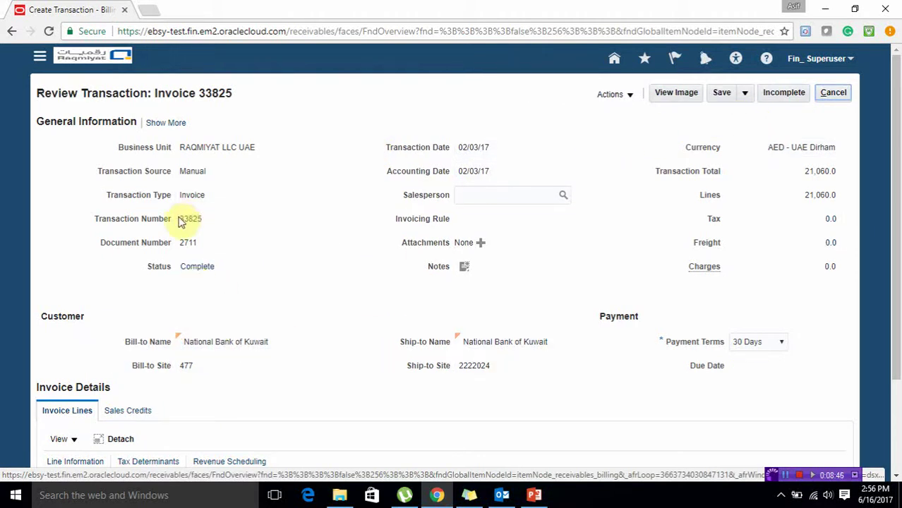
pyautogui.moveTo(181, 219); pyautogui.dragTo(209, 221)
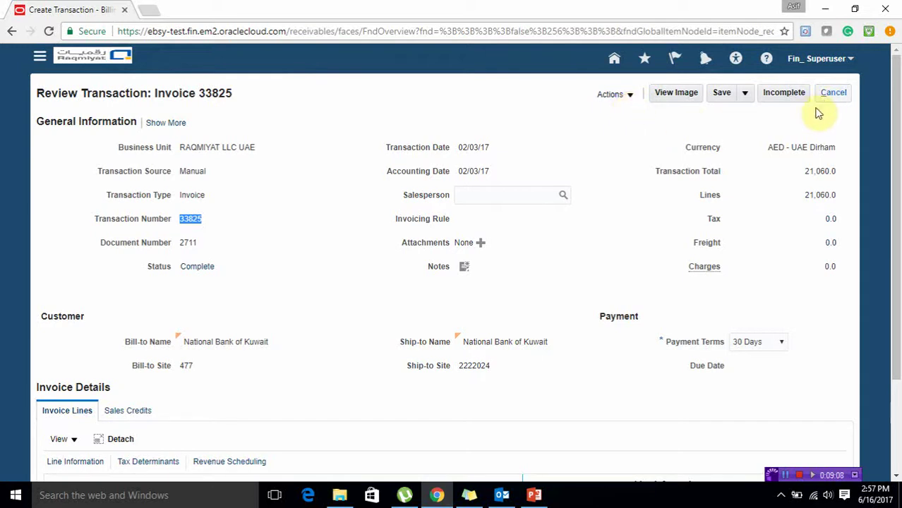
pyautogui.moveTo(531, 498)
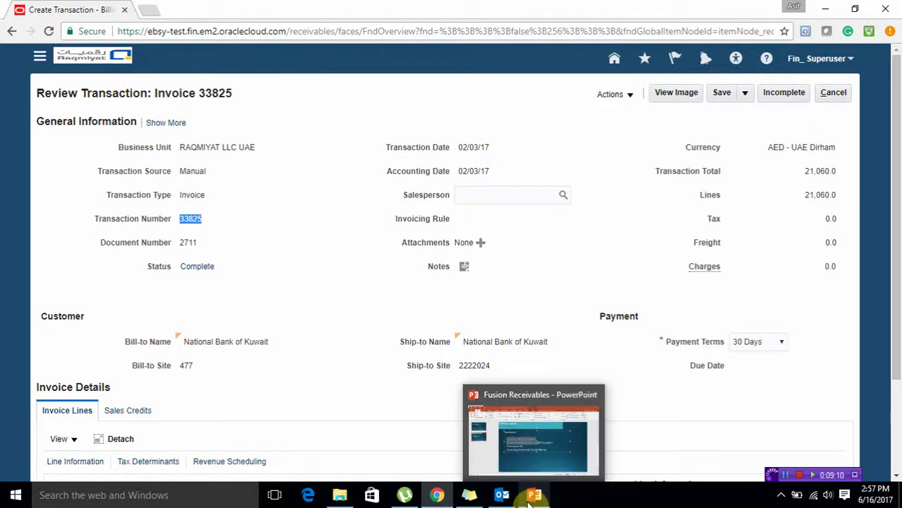
pyautogui.click(544, 465)
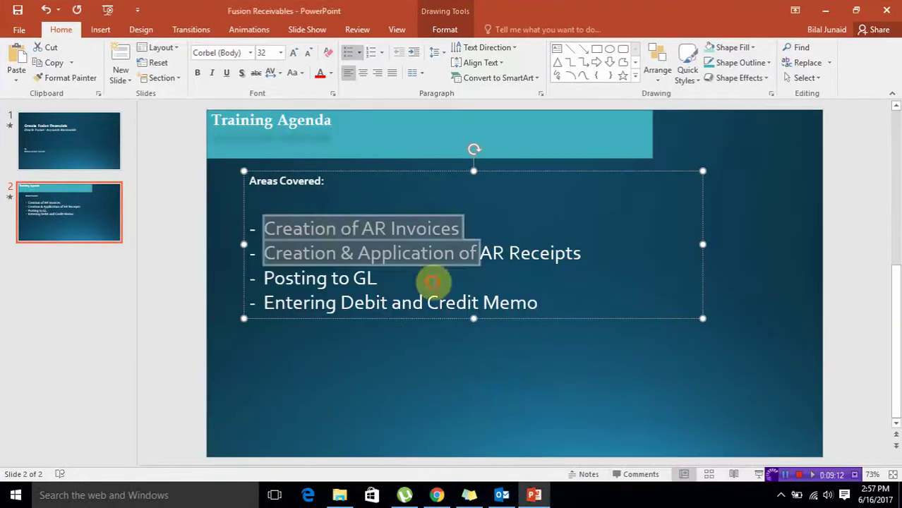
pyautogui.click(338, 227)
pyautogui.moveTo(265, 228); pyautogui.dragTo(480, 233)
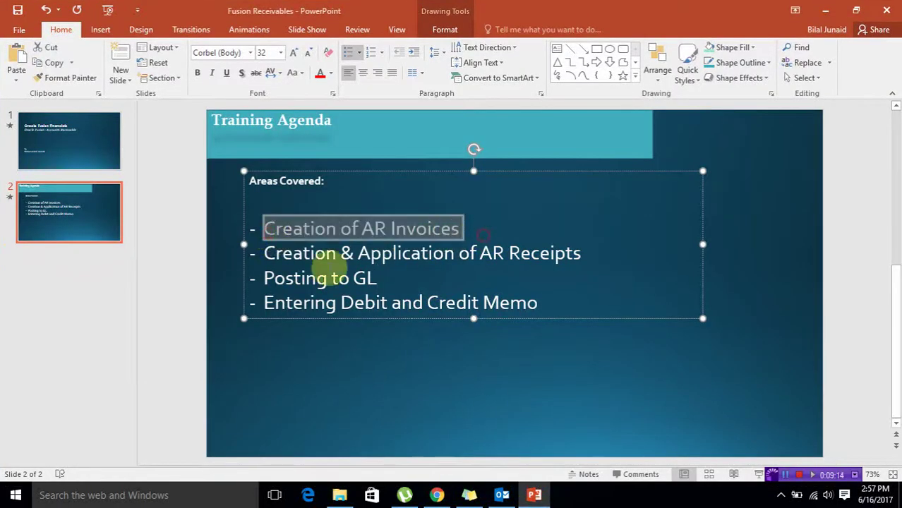
pyautogui.moveTo(258, 253); pyautogui.dragTo(599, 255)
pyautogui.click(831, 13)
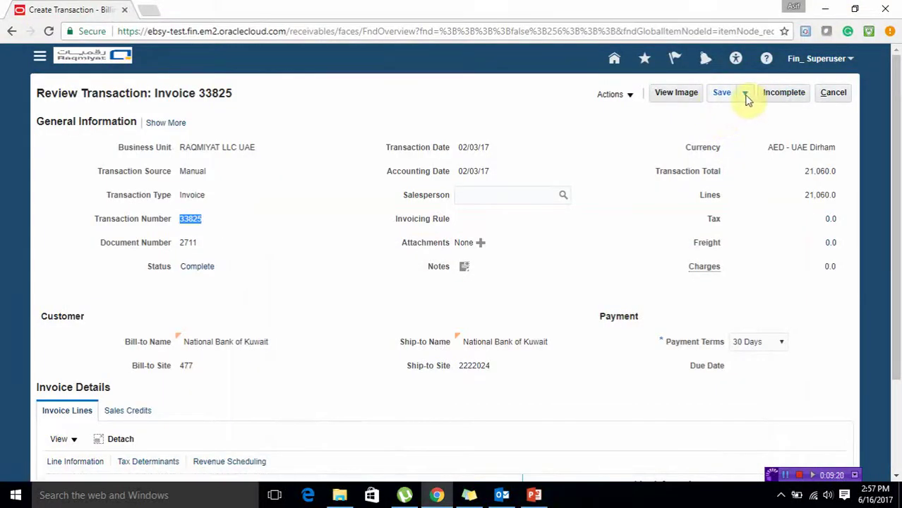
# - View the printed image of invoice 33825: 65 units of scanner maintenance at 324.00, totalling 21,060.00
pyautogui.click(682, 94)
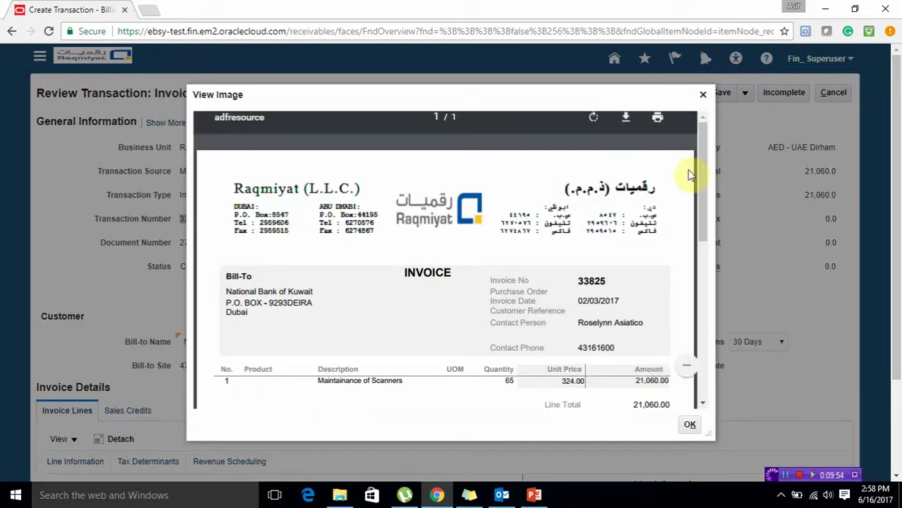
# - On the invoice image, highlight the AED 21,060.00 balance due and the 01/04/17 due date
pyautogui.moveTo(700, 169); pyautogui.dragTo(676, 297)
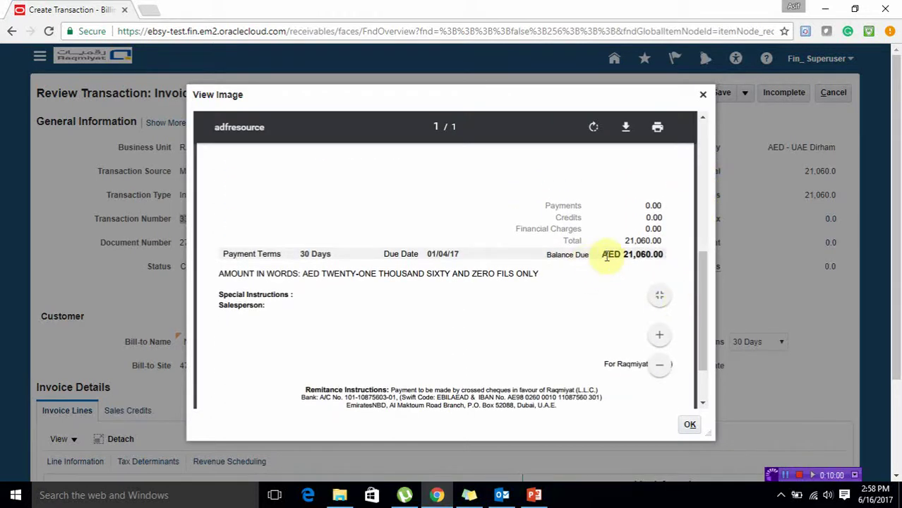
pyautogui.click(607, 255)
pyautogui.moveTo(646, 258); pyautogui.dragTo(667, 257)
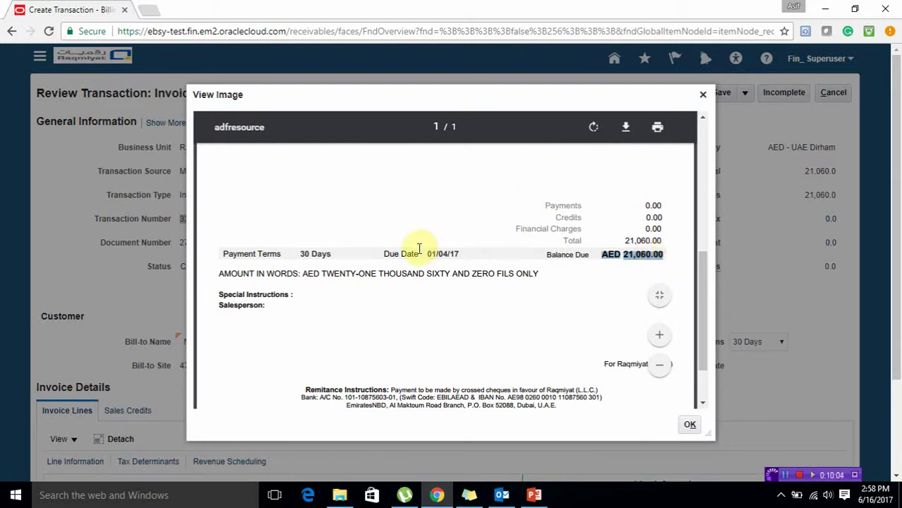
pyautogui.moveTo(420, 252); pyautogui.dragTo(462, 254)
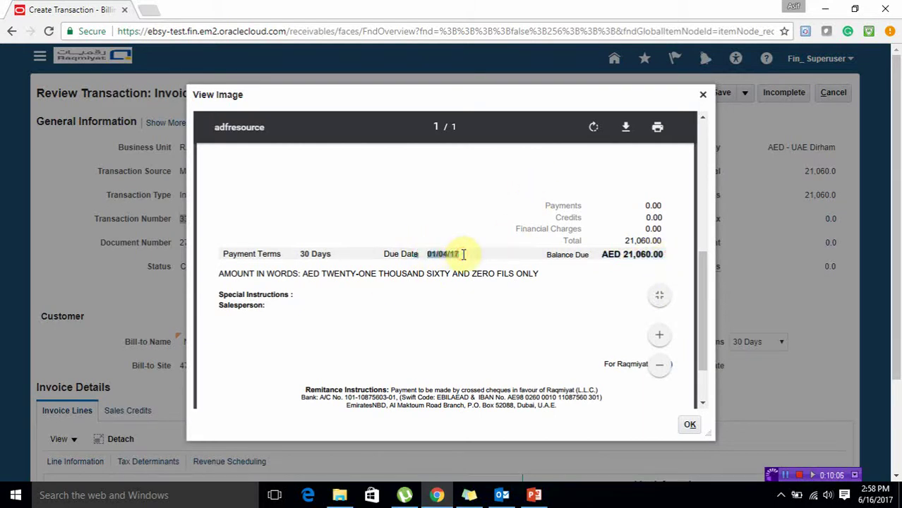
# - Close the invoice image and return to the Review Transaction page for invoice 33825
pyautogui.click(702, 96)
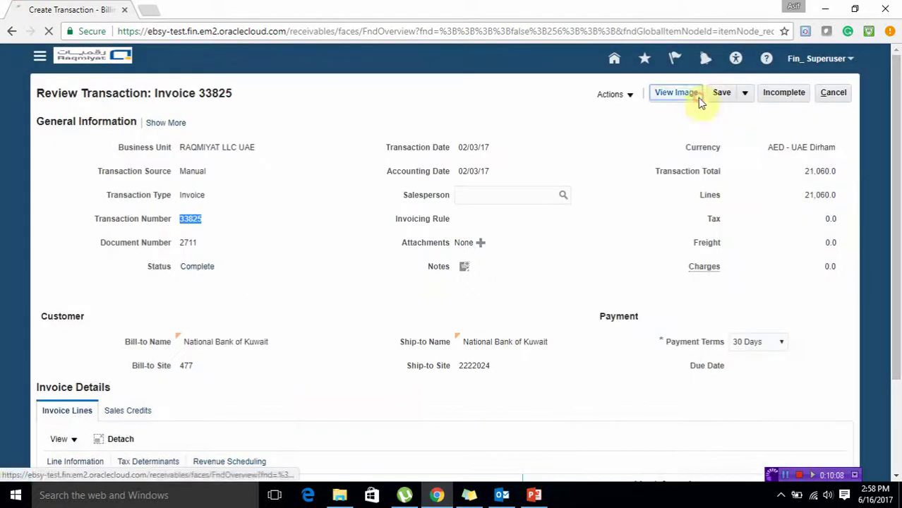
pyautogui.click(805, 469)
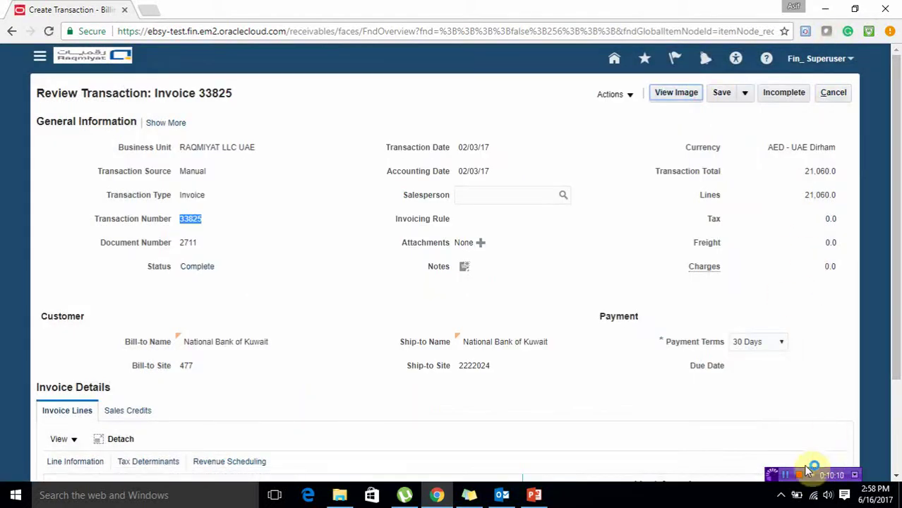
pyautogui.moveTo(776, 476); pyautogui.dragTo(739, 392)
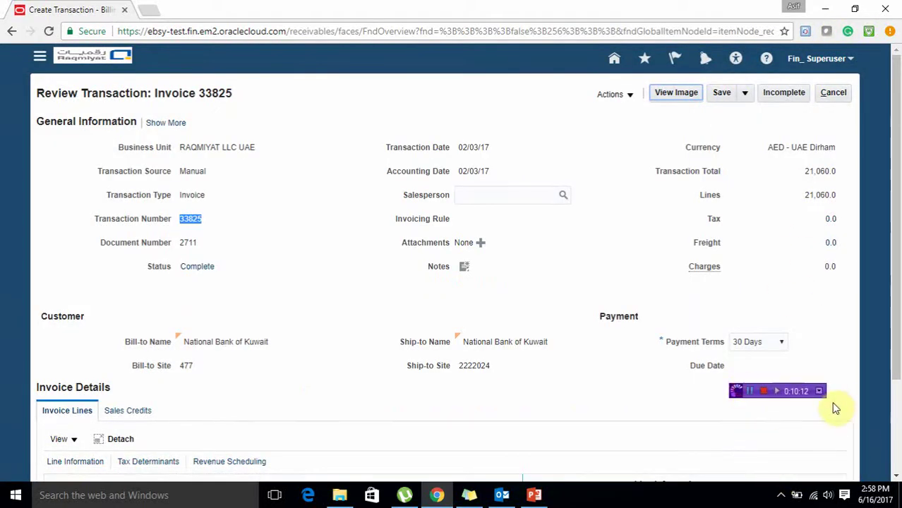